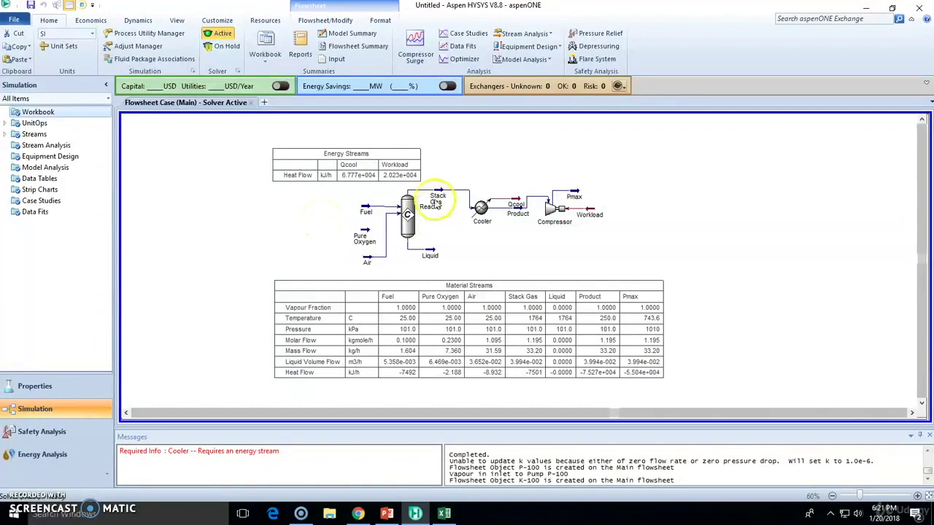
Step: Select the Fuel, Air and Stack Gas streams on the flowsheet, then clear the selection
click(364, 209)
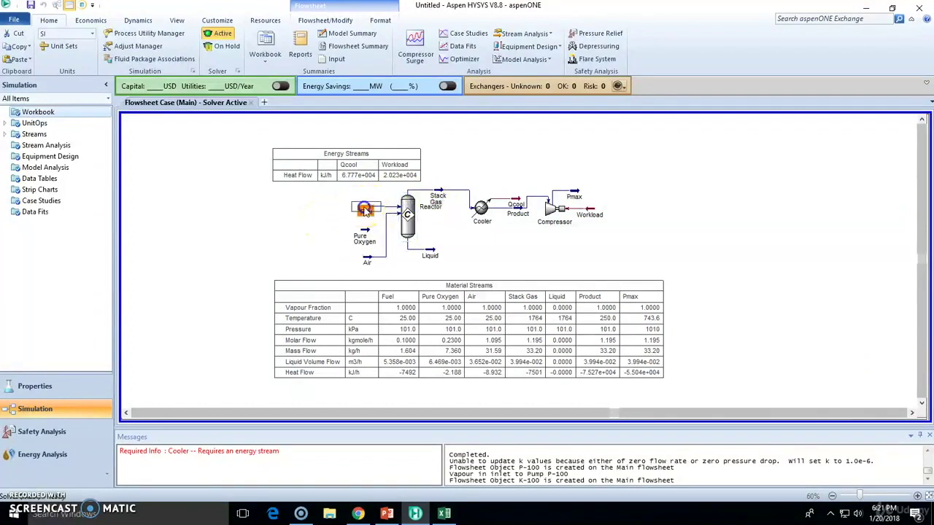
click(367, 257)
click(439, 193)
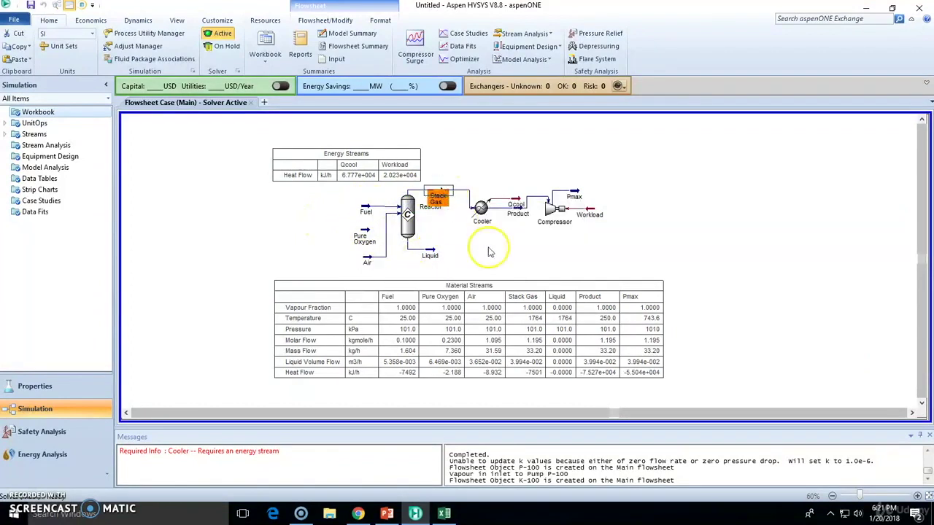
click(673, 252)
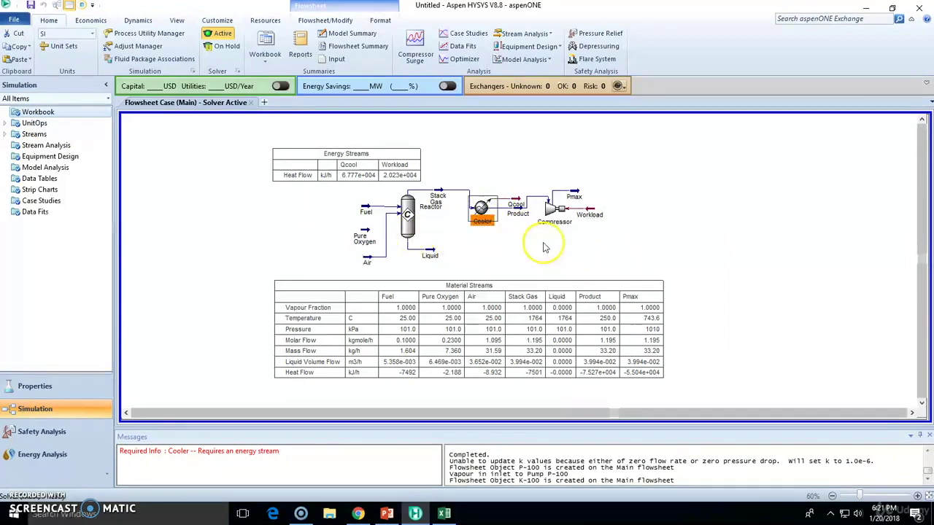
Step: Inspect the Cooler settings and the Product stream properties, closing each window
double_click(481, 209)
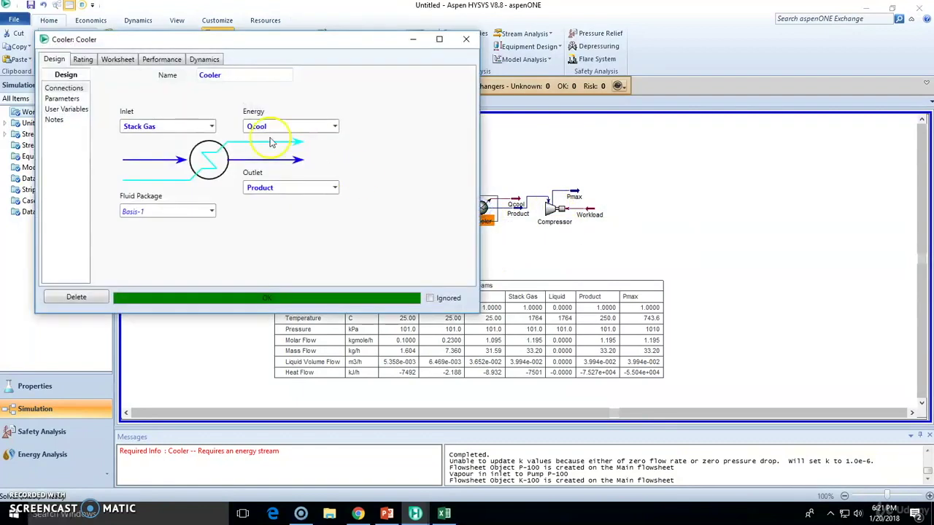
click(465, 38)
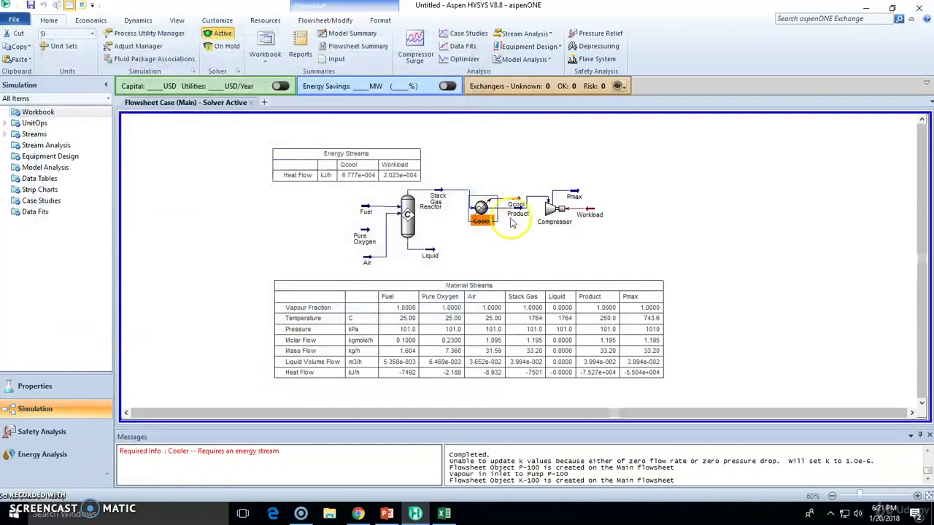
double_click(515, 209)
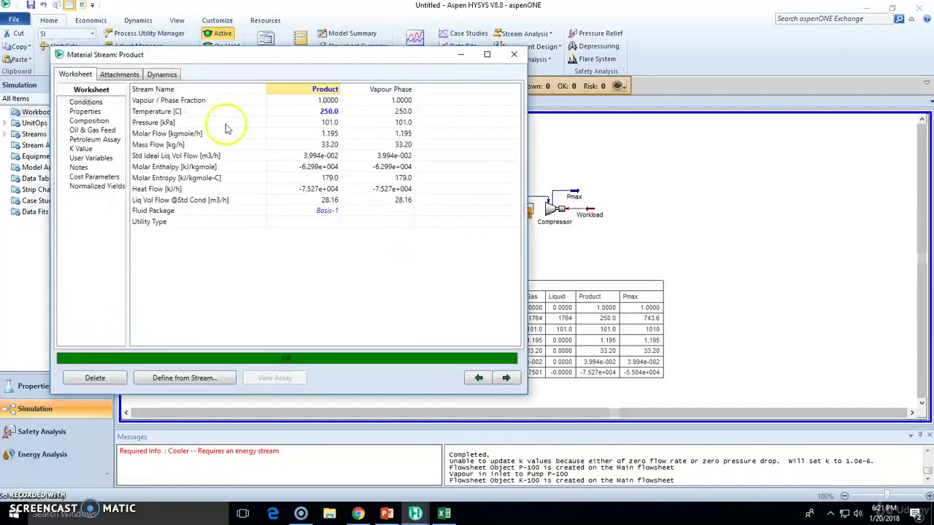
click(514, 54)
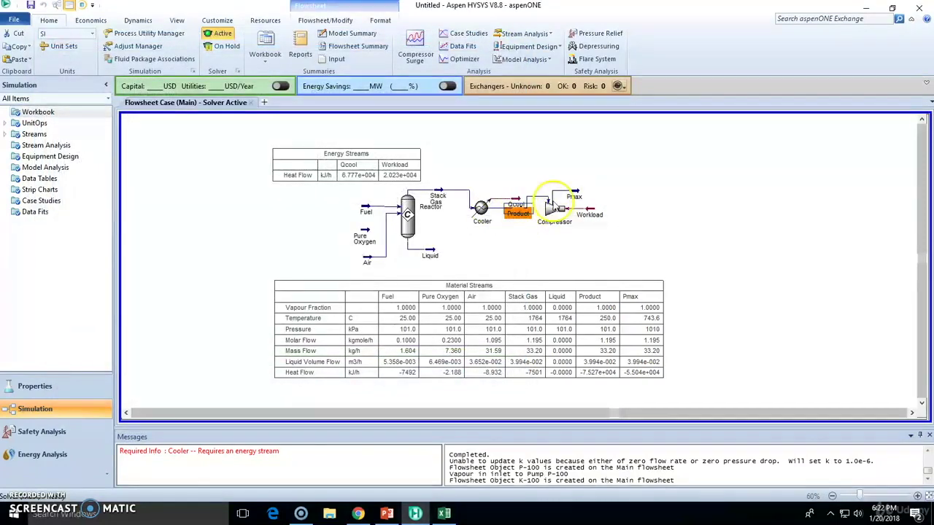
Step: Review the Compressor's efficiency and pressure parameters, then close its settings
mouse_move(554, 208)
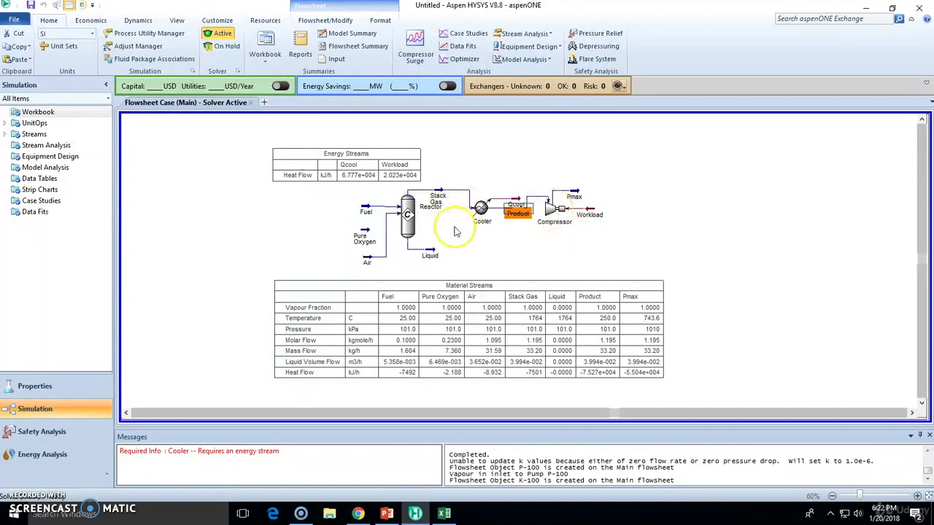
double_click(554, 210)
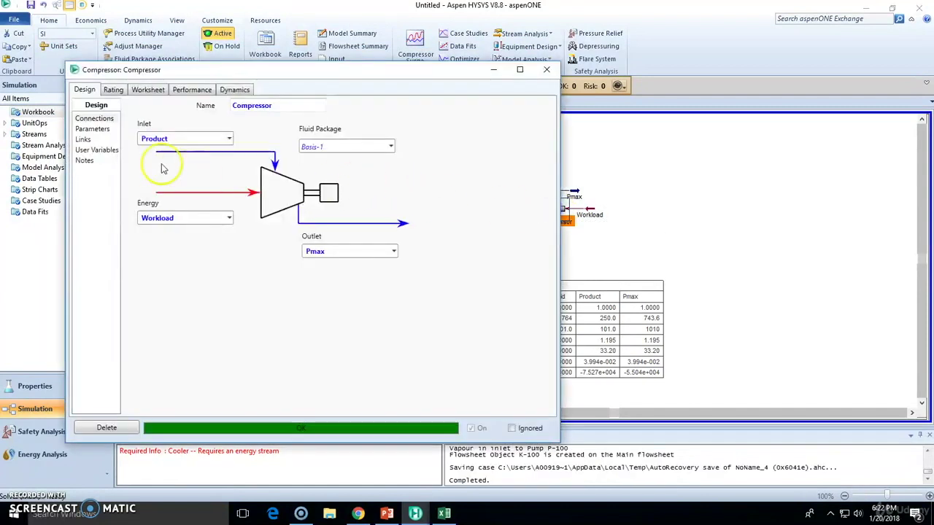
click(92, 129)
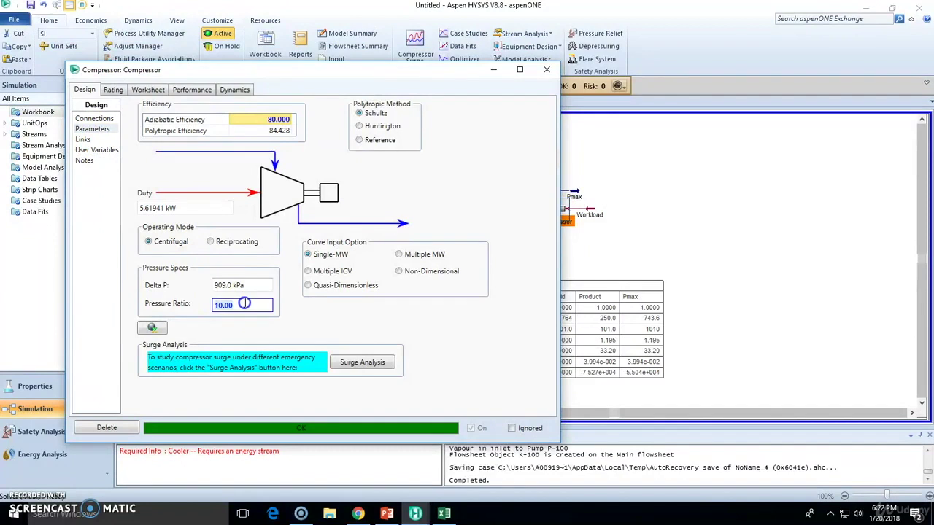
click(547, 69)
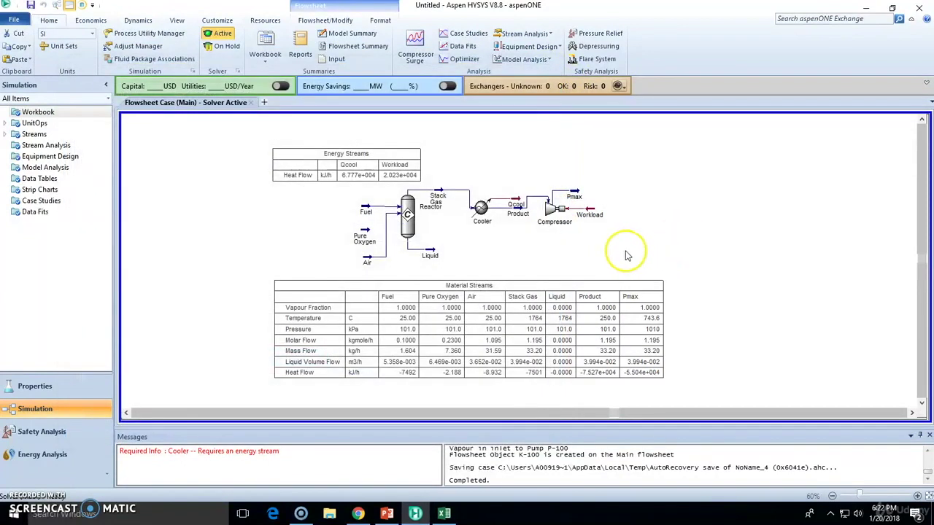
Step: Select the Energy Streams table, then the Material Streams table, on the flowsheet
mouse_move(581, 204)
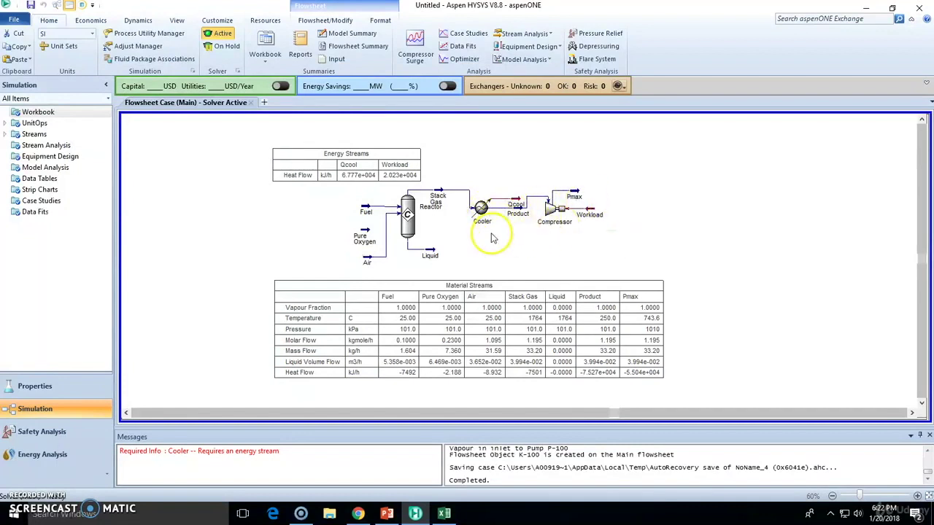
mouse_move(516, 205)
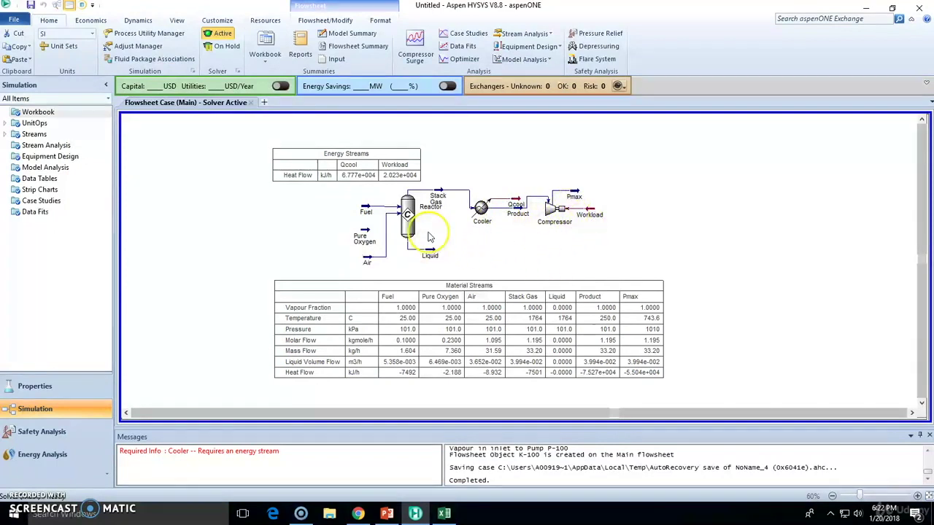
click(285, 163)
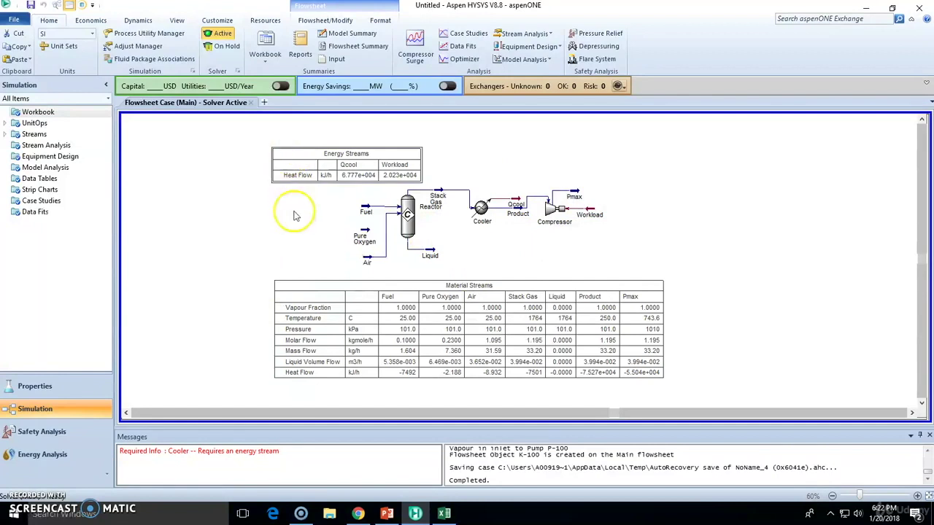
click(302, 296)
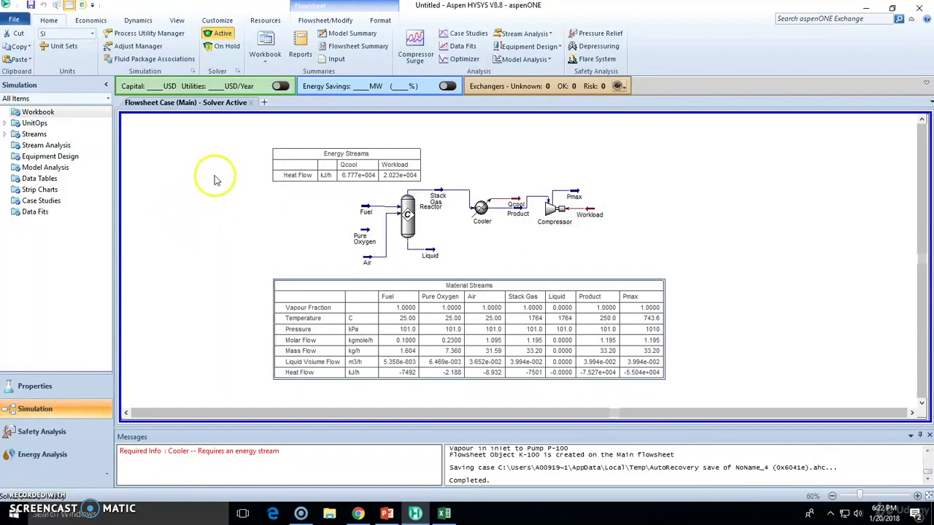
Step: Open the simulation Workbook, glance back at the main flowsheet, and return to it
double_click(38, 112)
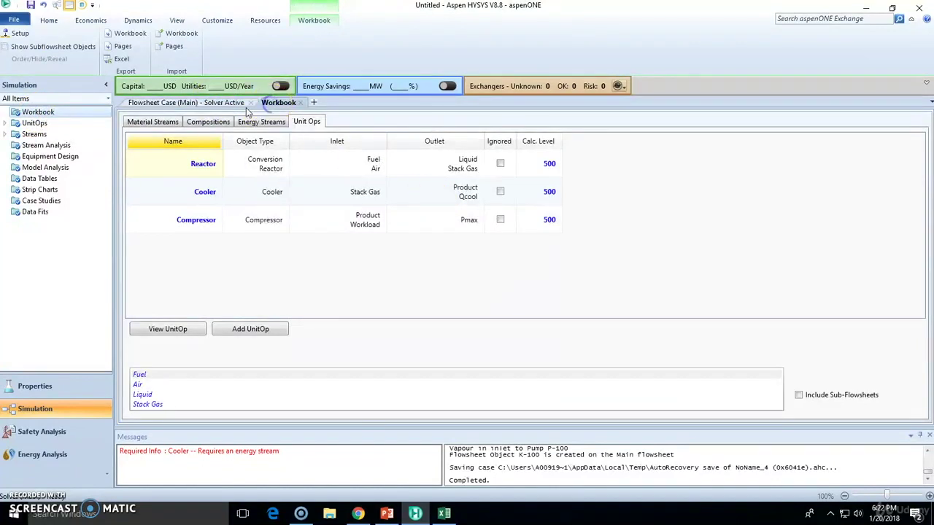
click(215, 103)
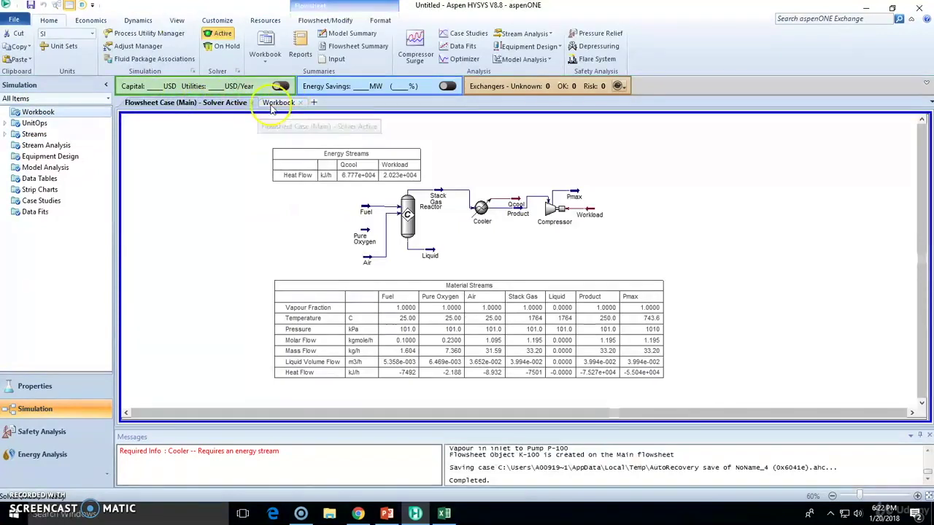
click(278, 103)
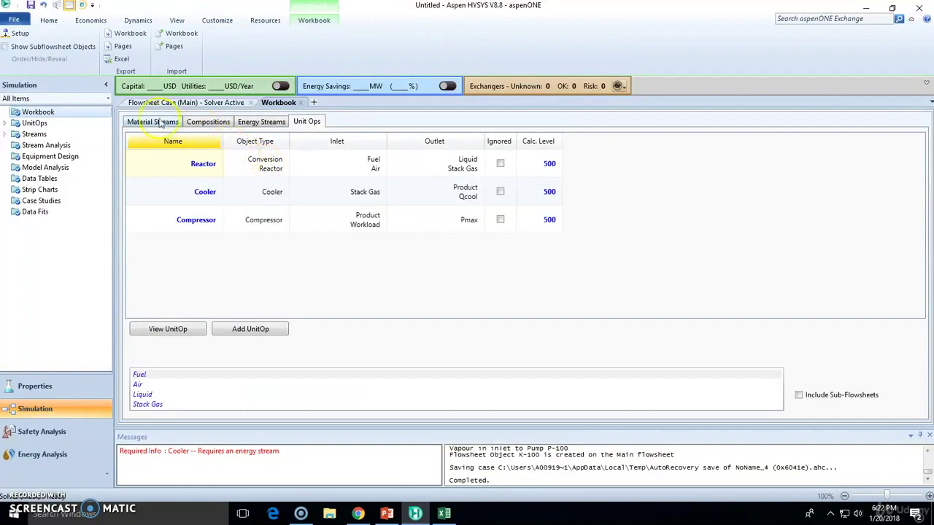
Step: Browse the Compositions, Unit Ops and Energy Streams pages, ending on Material Streams
click(208, 121)
click(307, 122)
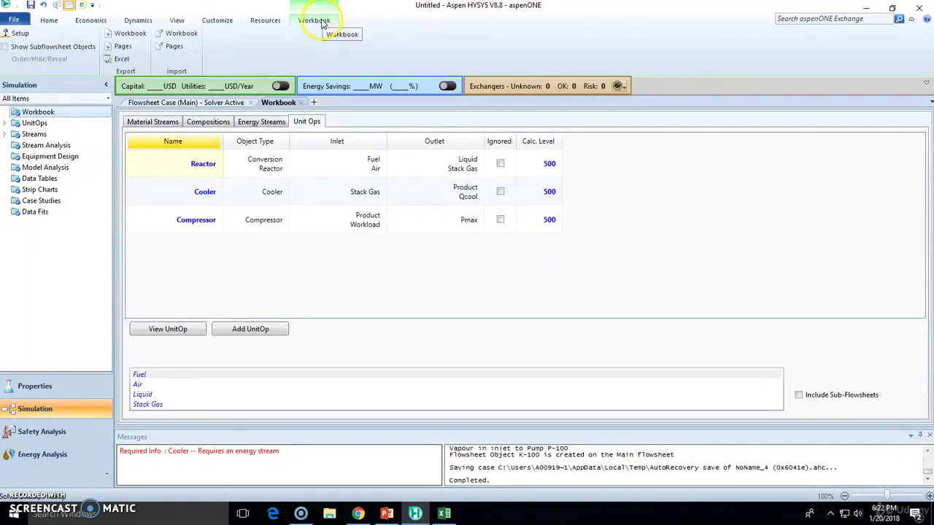
click(154, 122)
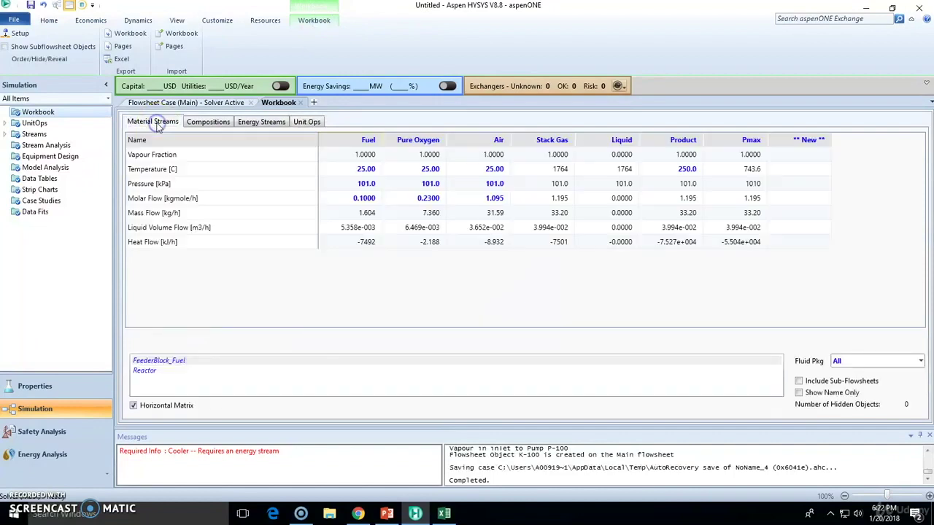
click(203, 122)
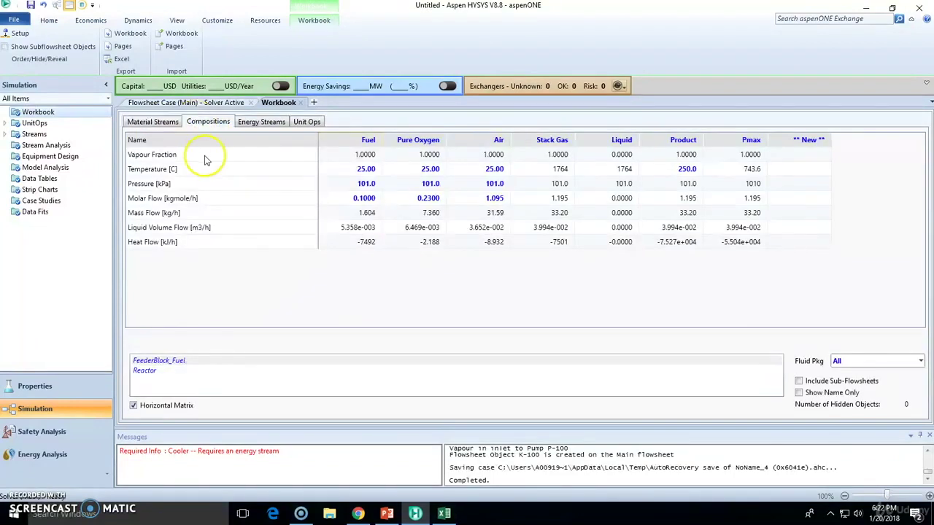
click(261, 124)
click(309, 121)
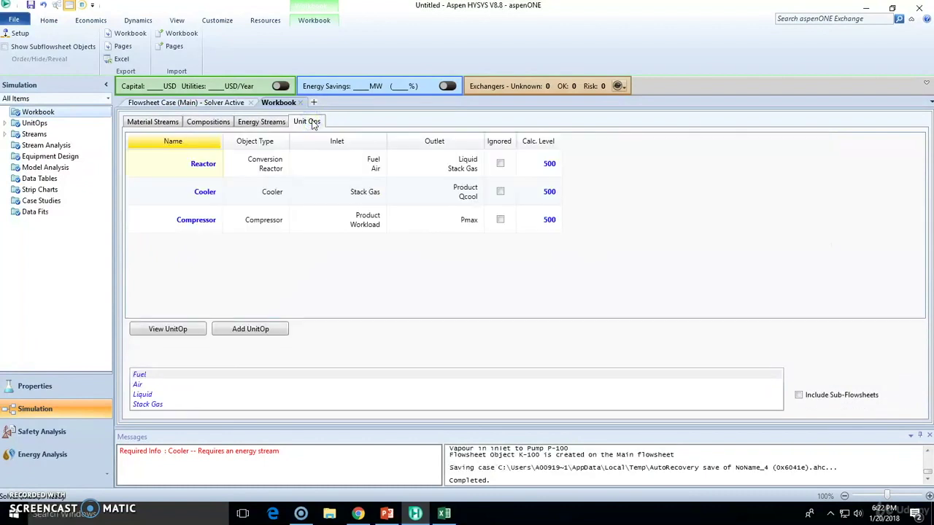
click(160, 123)
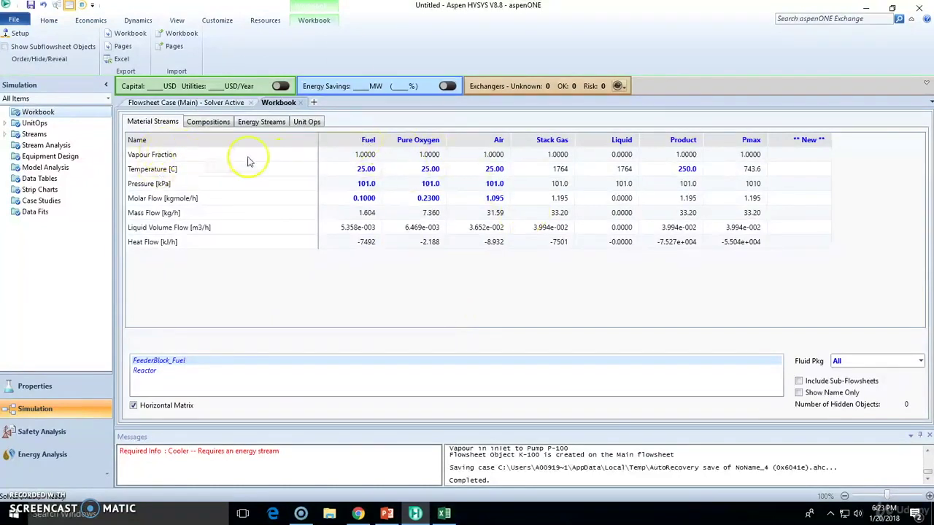
Step: Inspect the Fuel, Pure Oxygen, Air, Stack Gas, Liquid, Product and Pmax columns, then the row labels
click(367, 160)
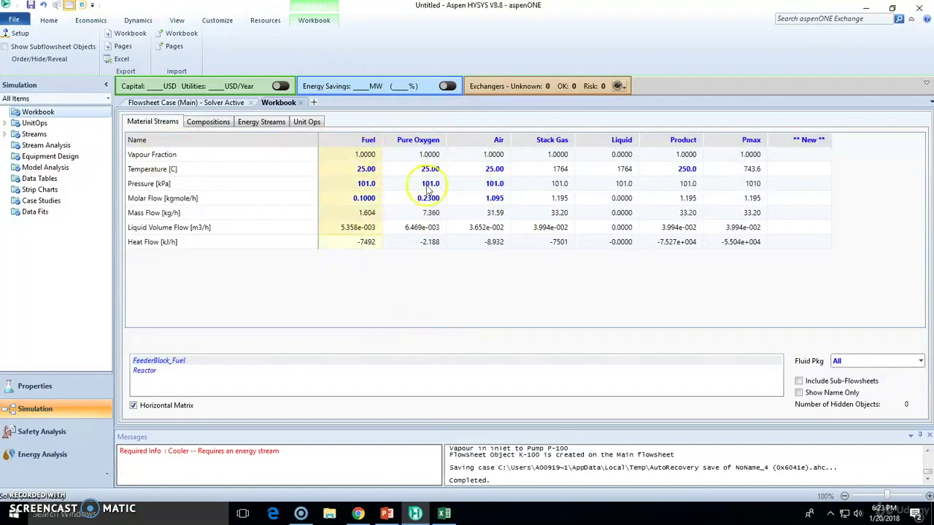
click(428, 154)
click(493, 244)
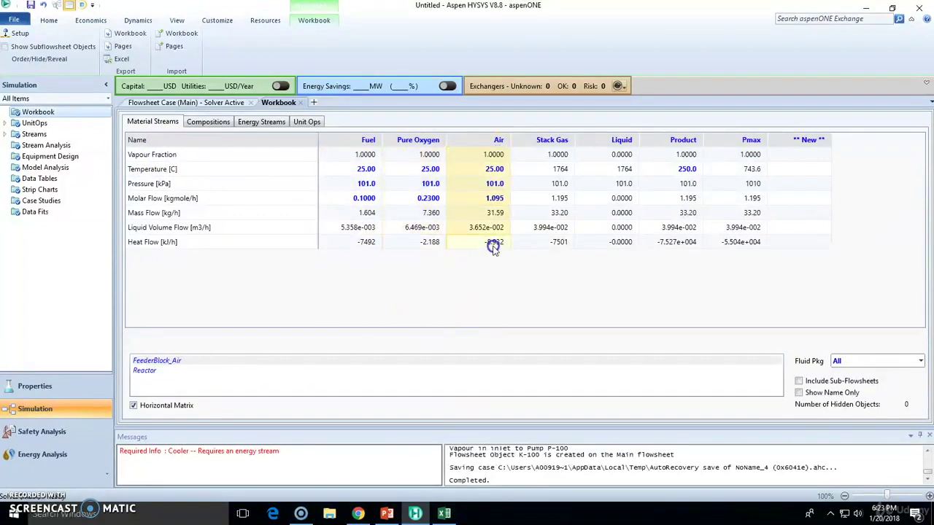
click(538, 243)
click(621, 213)
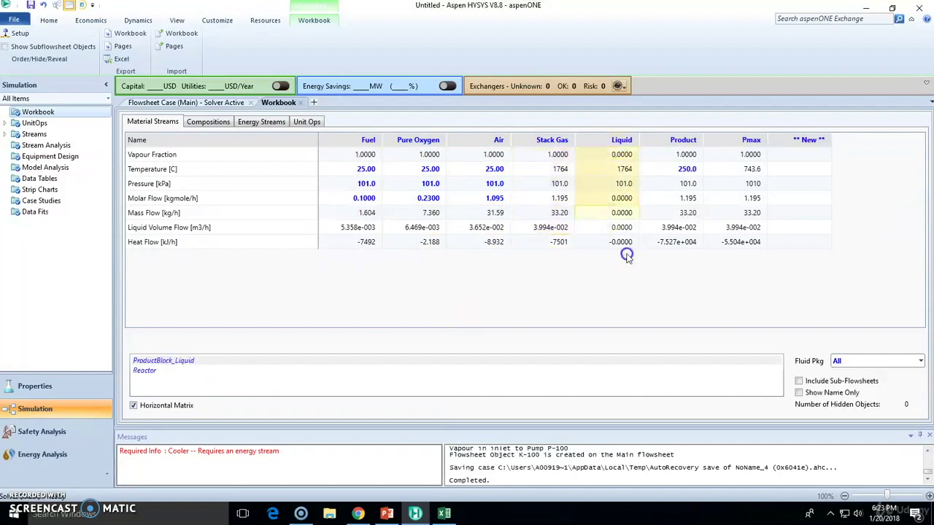
click(694, 247)
click(744, 156)
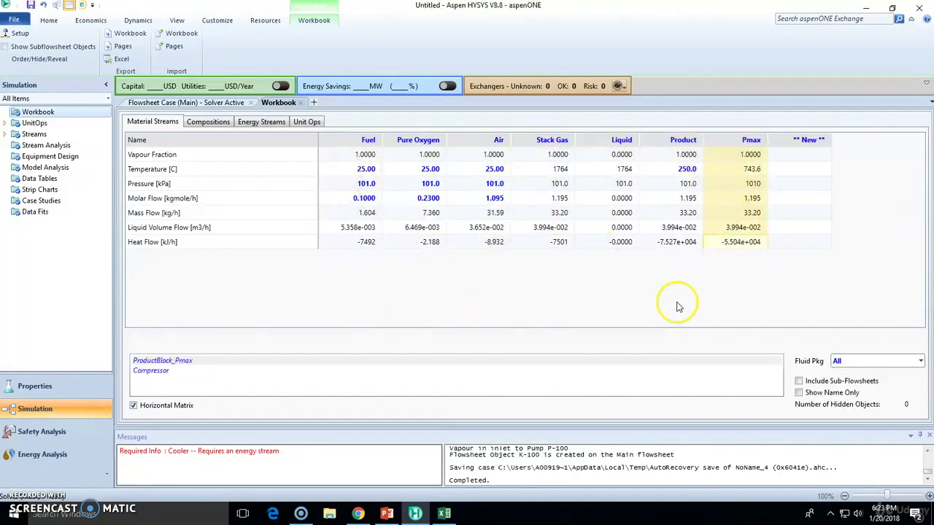
click(165, 154)
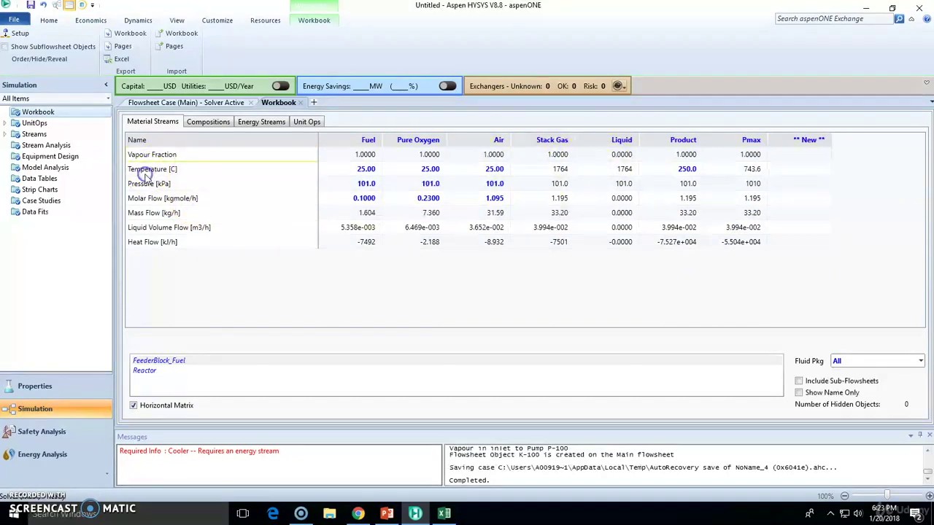
drag(146, 169, 264, 175)
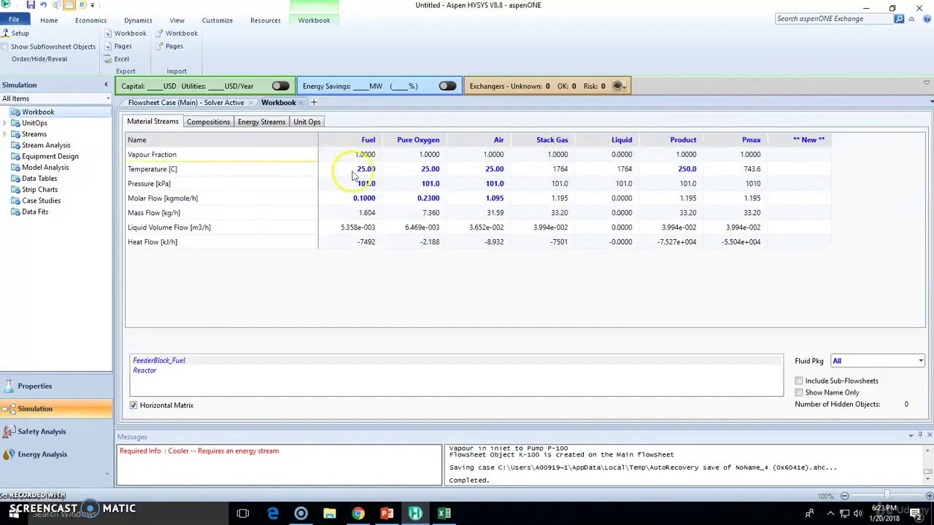
key(Right)
key(Right)
key(Right)
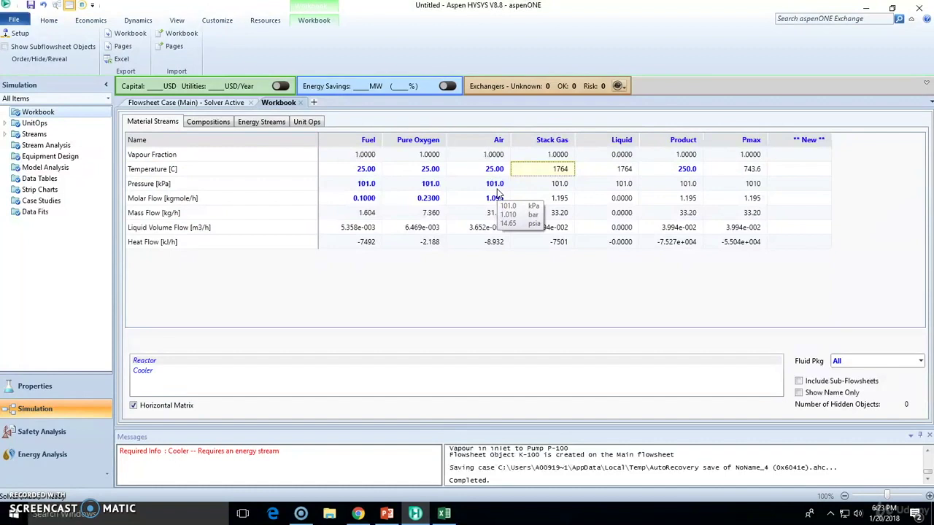
key(Right)
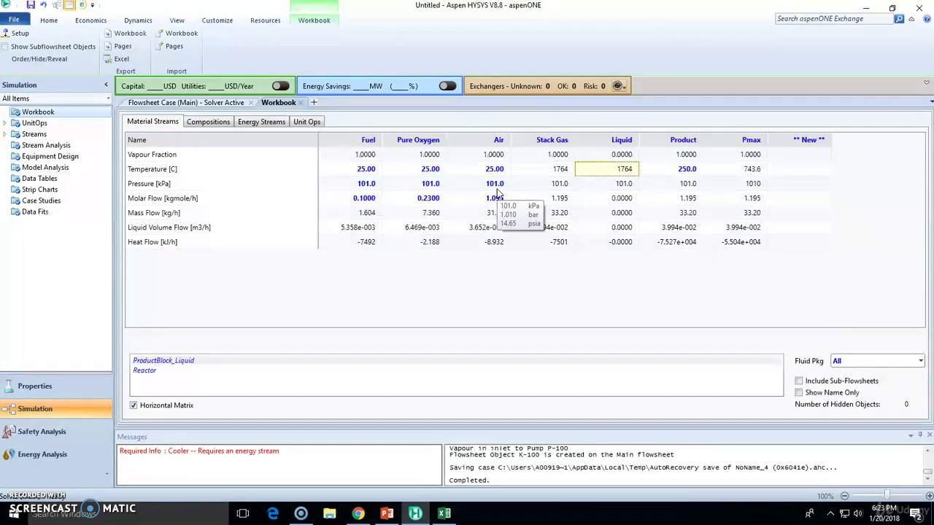
key(Right)
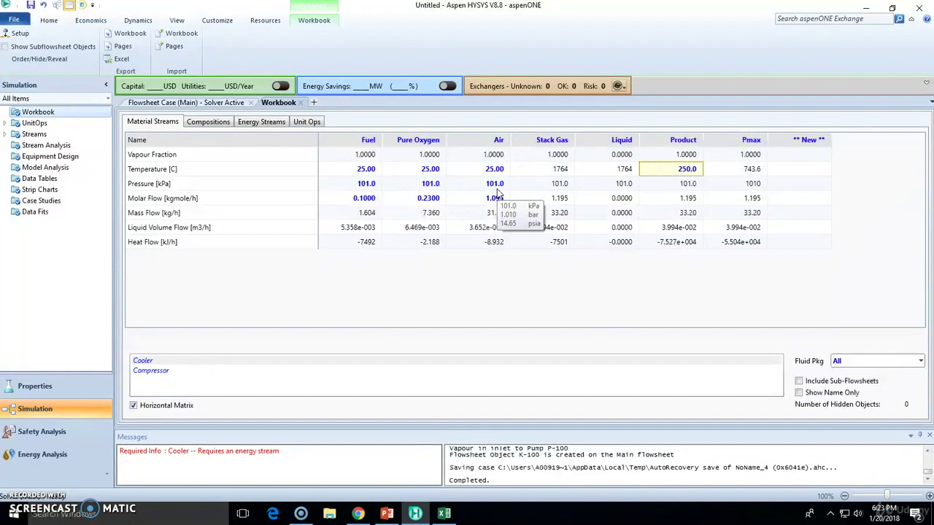
text(220)
key(Return)
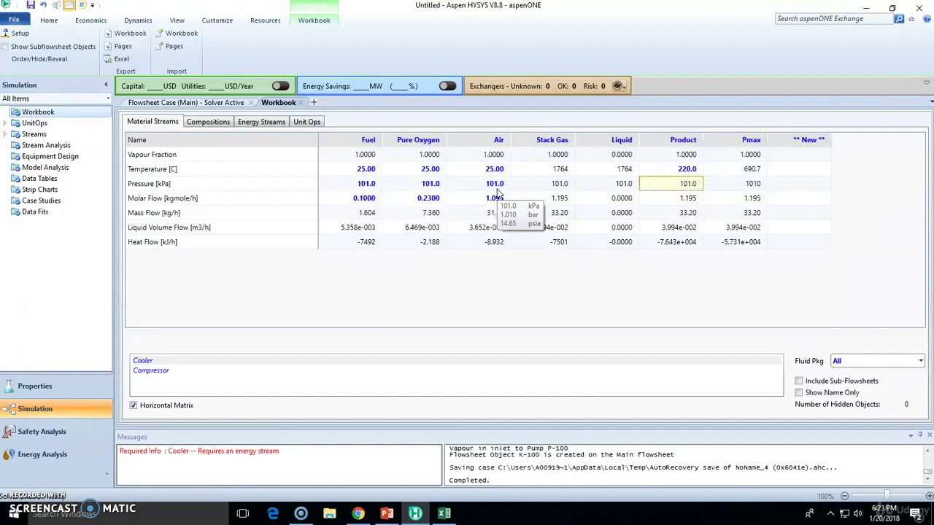
click(751, 169)
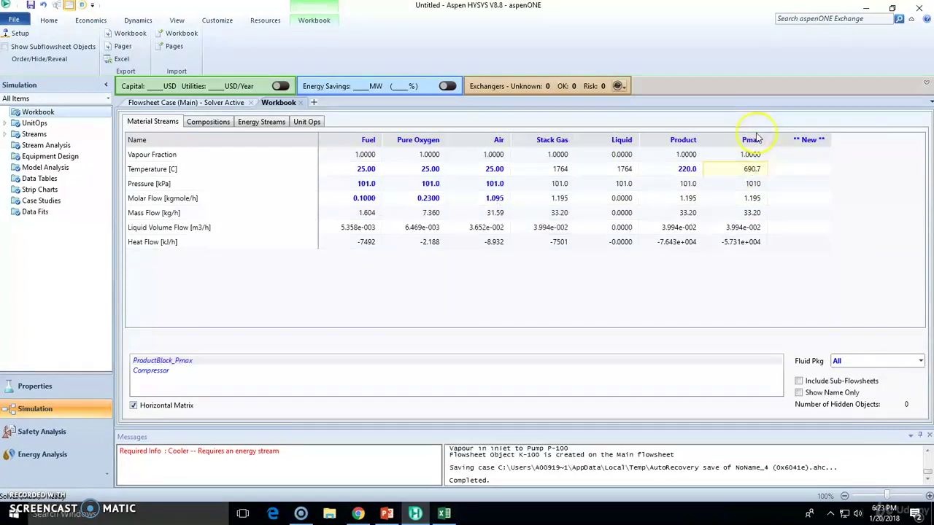
click(687, 169)
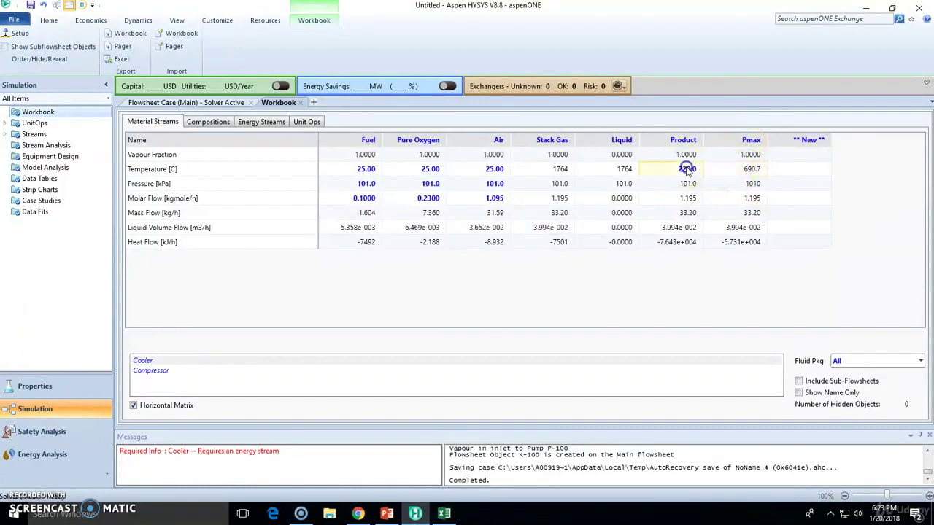
text(1)
key(Return)
text(500)
key(Return)
text(250)
key(Return)
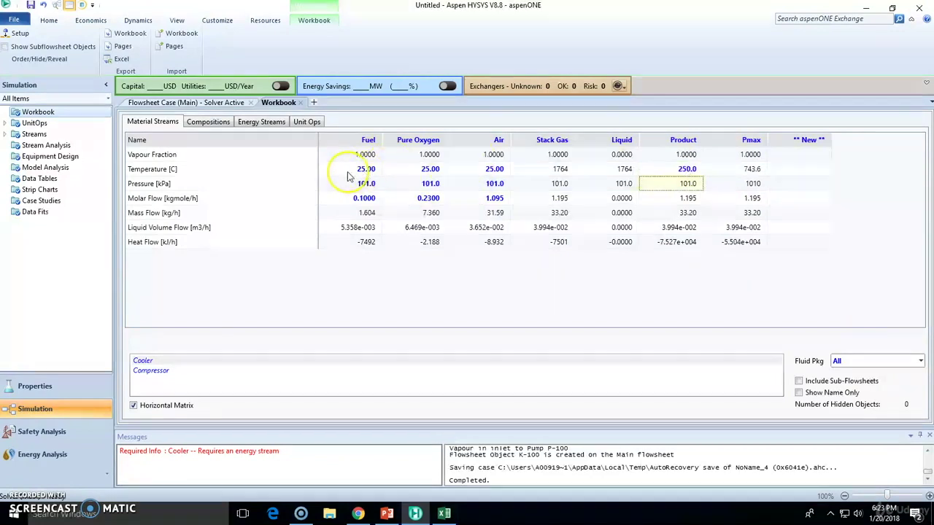
Step: Try a 100 °C Fuel and Air feed temperature and check the Stack Gas temperature
click(348, 173)
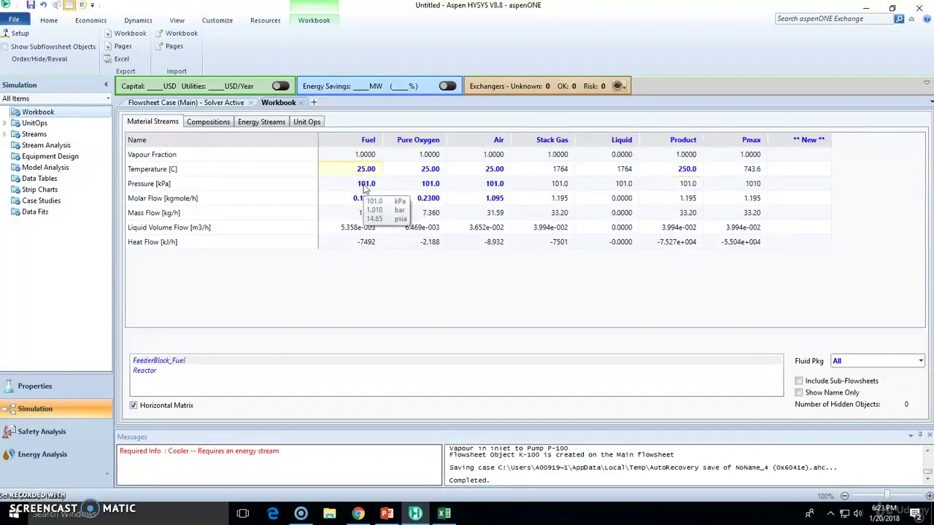
text(100)
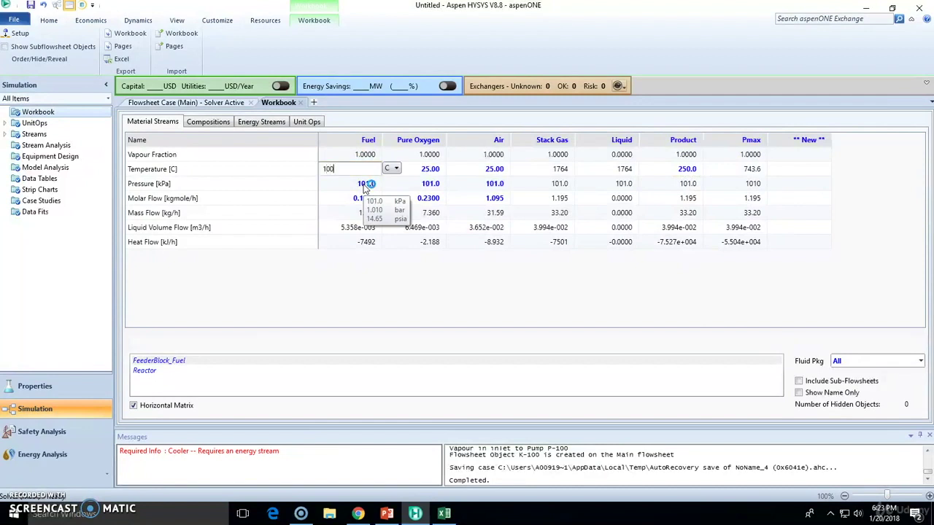
key(Return)
click(430, 169)
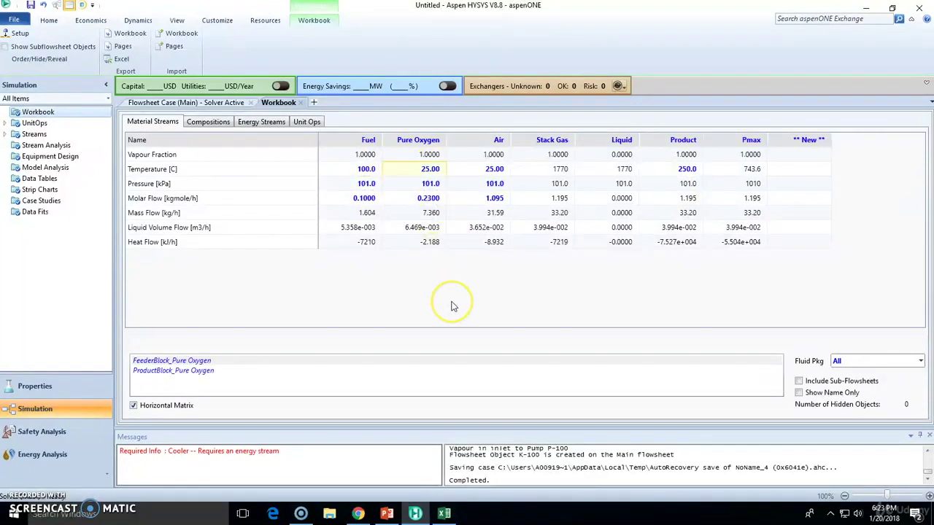
key(Right)
key(Escape)
key(Down)
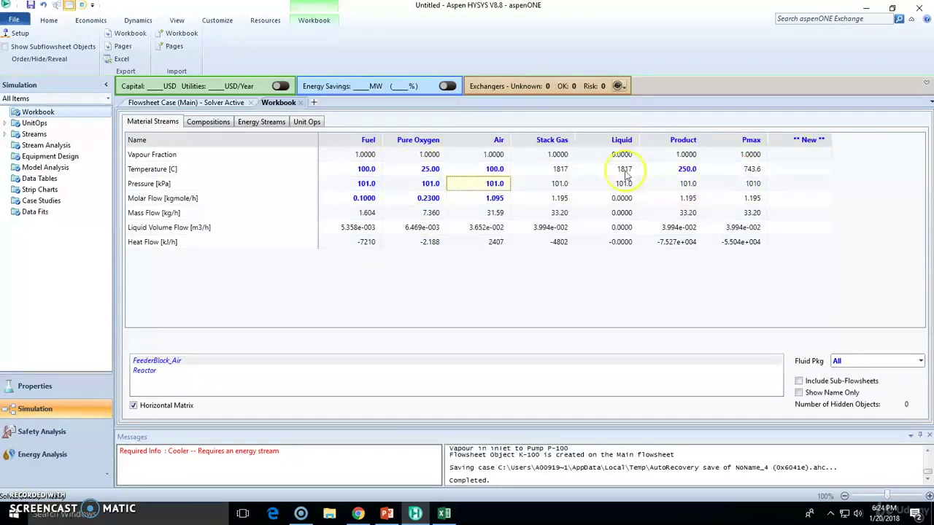
click(563, 172)
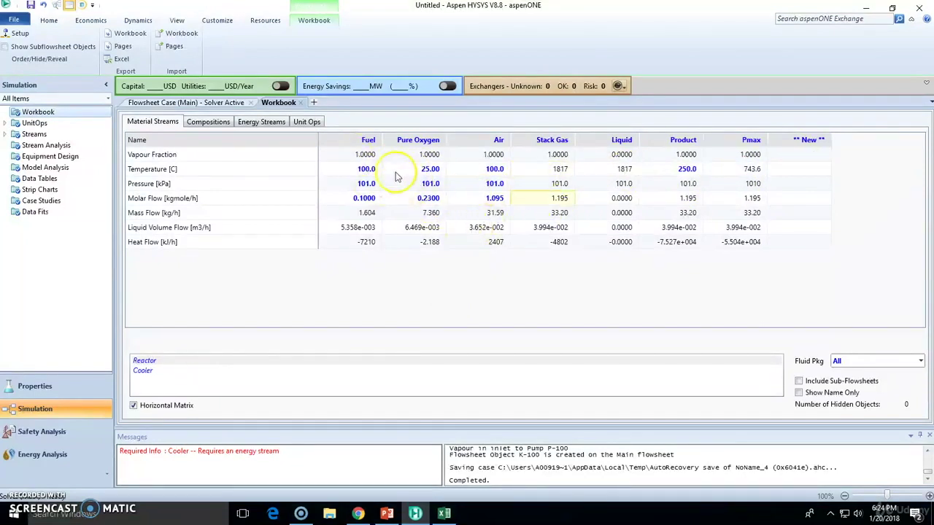
Step: Restore the Fuel feed temperature to 25 °C and show the stream compositions
click(360, 169)
text(25)
key(Return)
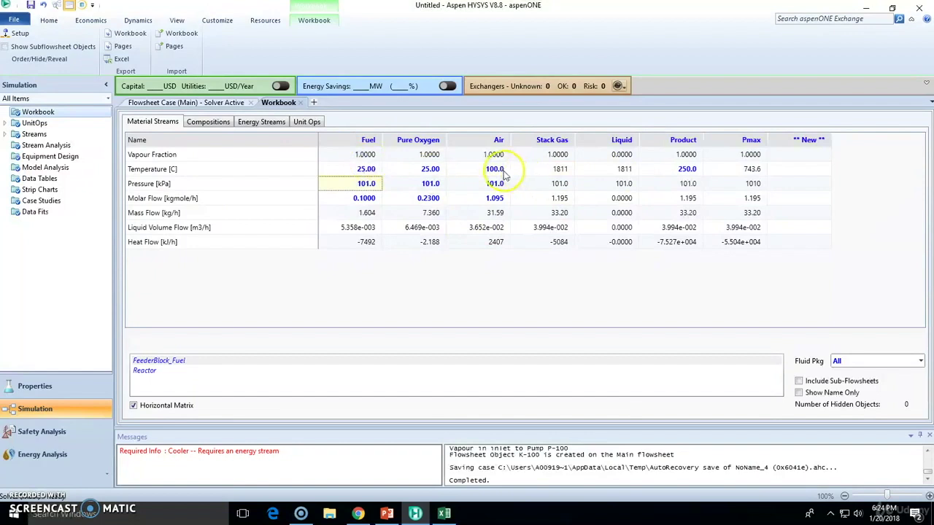
click(505, 177)
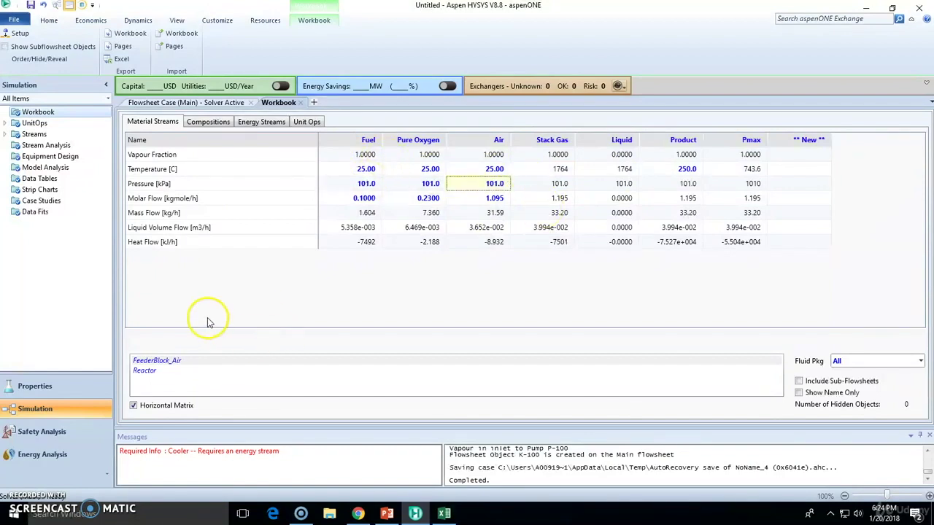
click(218, 121)
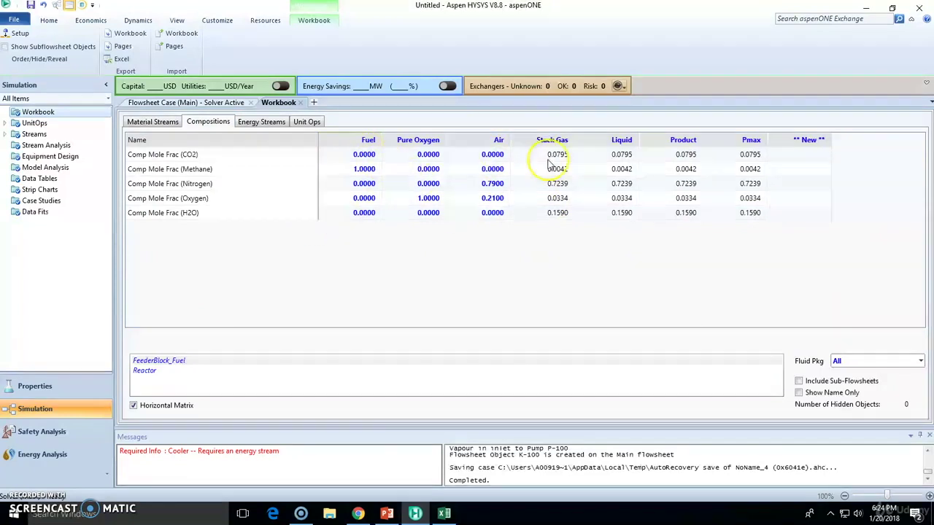
Step: Enter Air nitrogen 0.65 and oxygen 0.35, accept, then check product oxygen fractions and material streams
drag(552, 156, 756, 215)
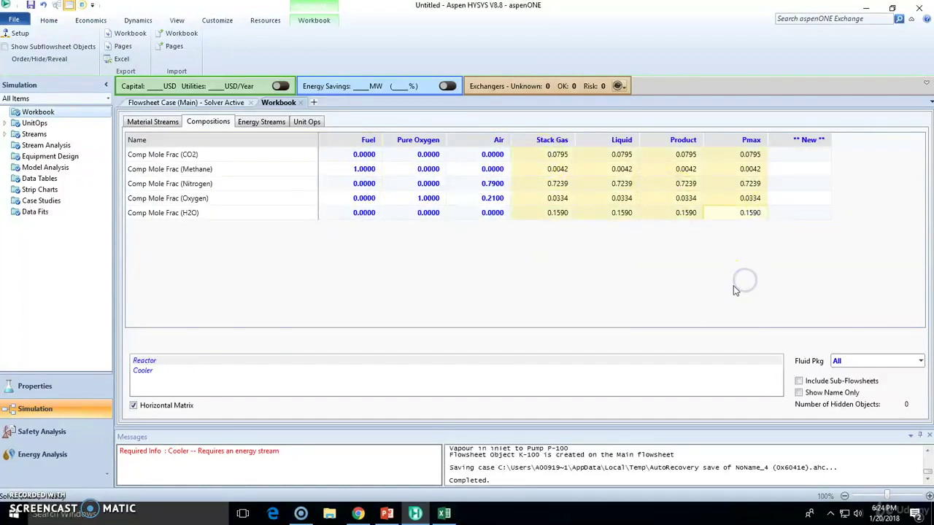
click(496, 184)
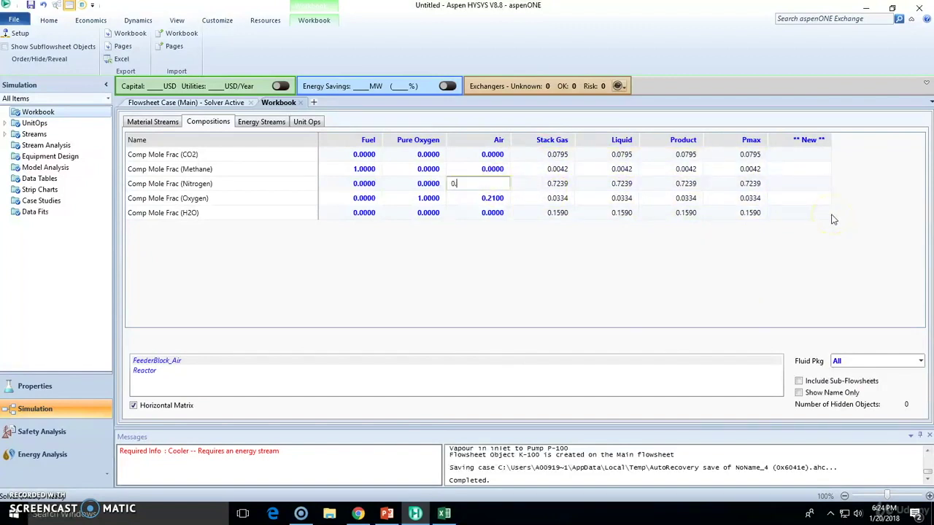
click(834, 219)
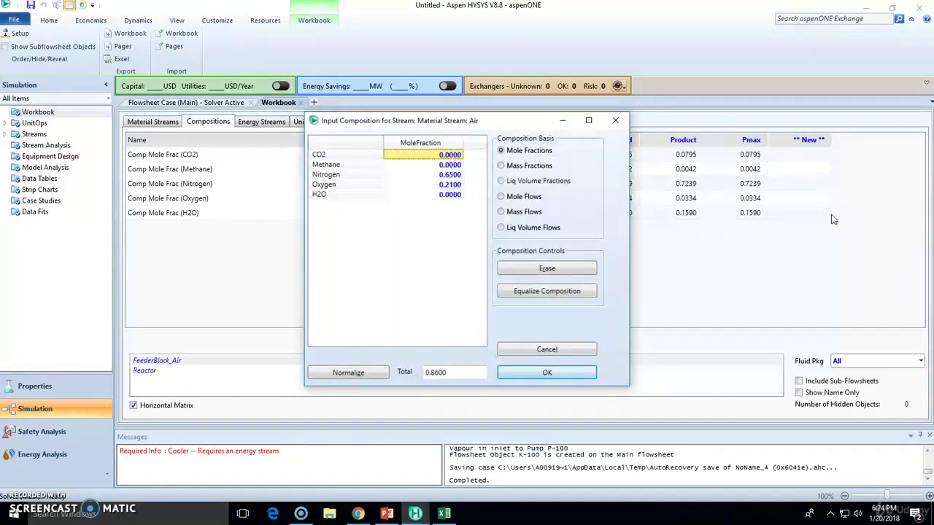
key(Down)
key(Down)
key(Down)
text(0.)
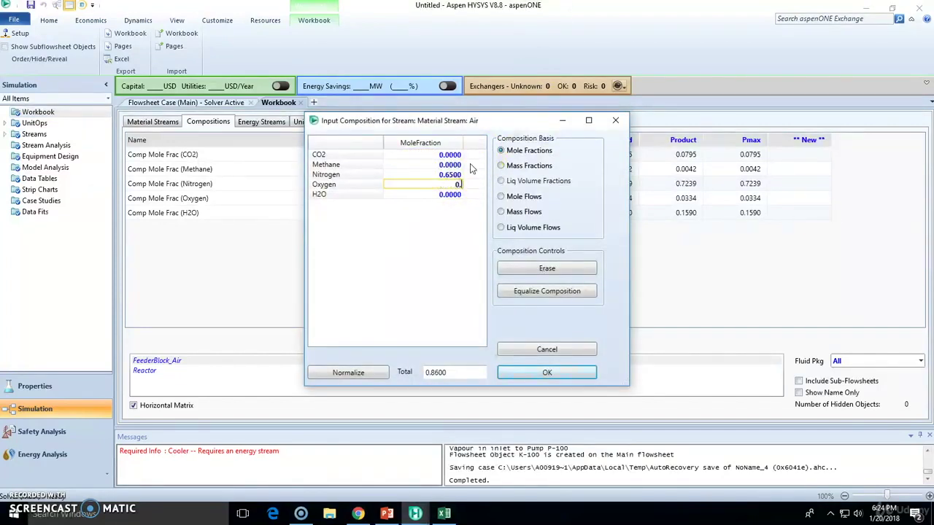
text(35)
key(Return)
click(560, 173)
click(547, 373)
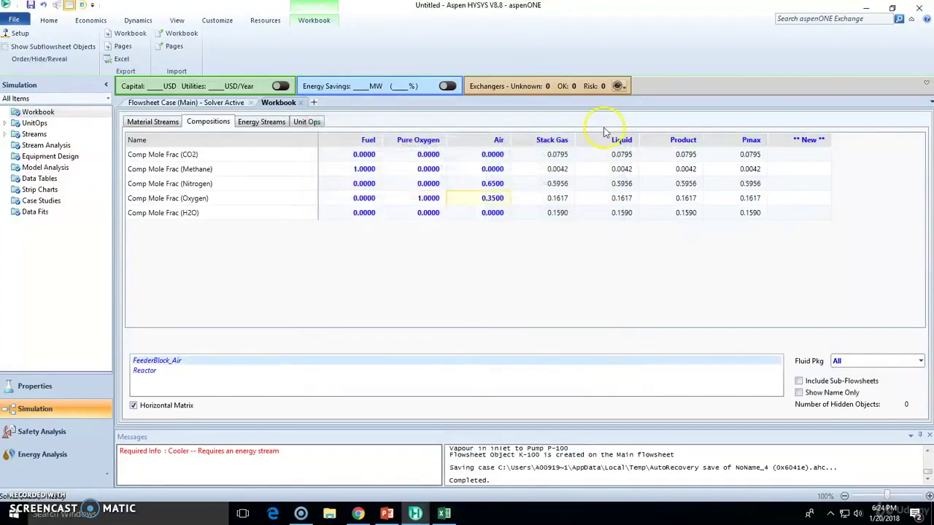
drag(552, 203, 729, 201)
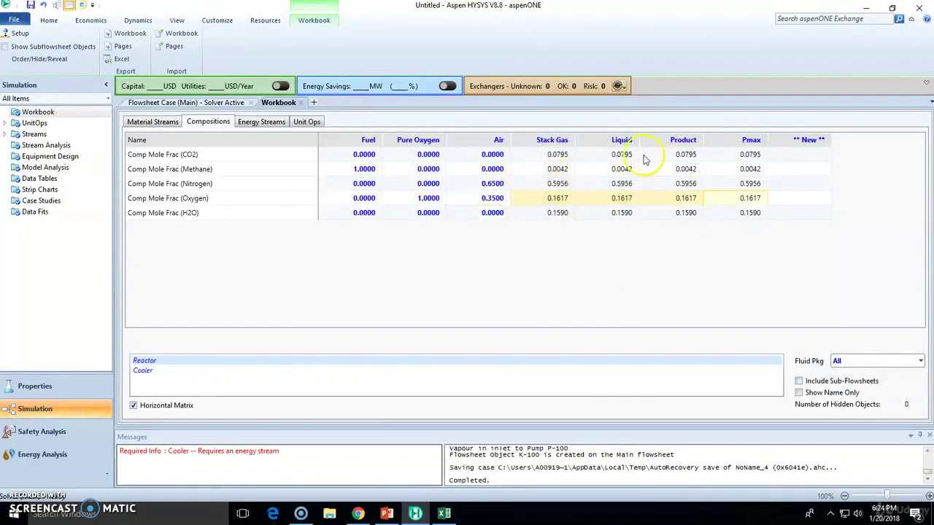
click(162, 121)
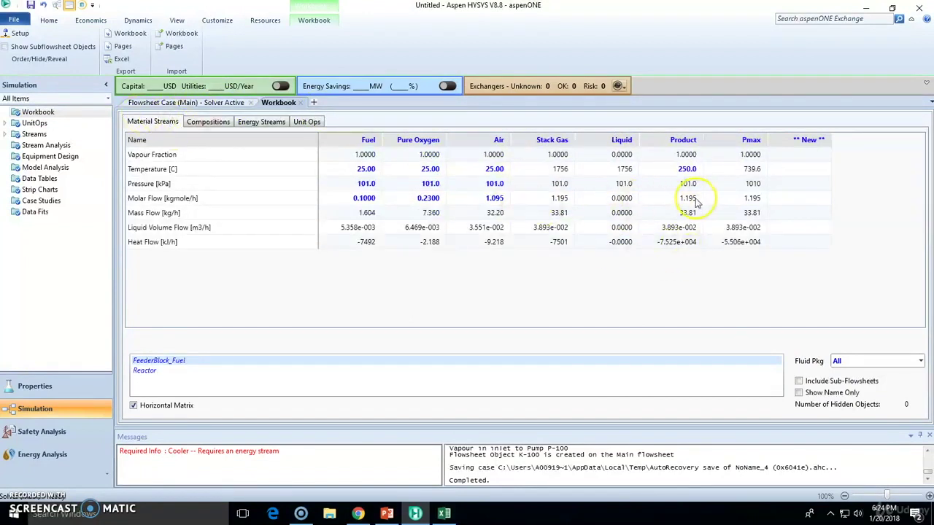
Step: Check the Stack Gas temperature, then restore Air to 0.79 nitrogen and 0.21 oxygen
click(558, 170)
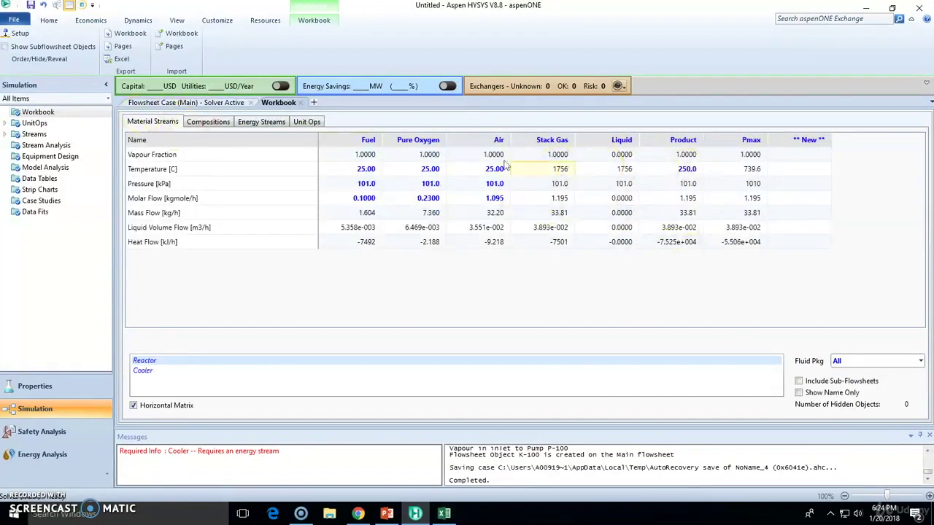
click(206, 122)
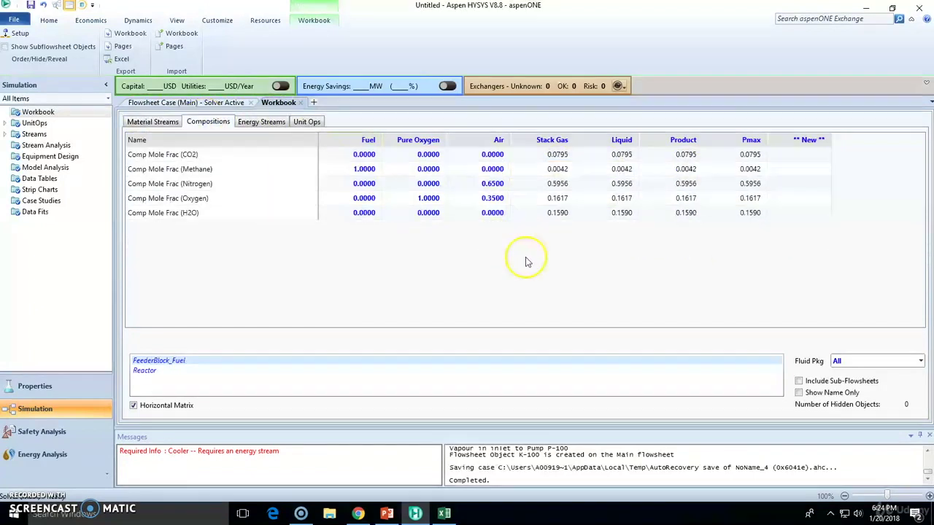
click(498, 183)
text(0.79)
key(Return)
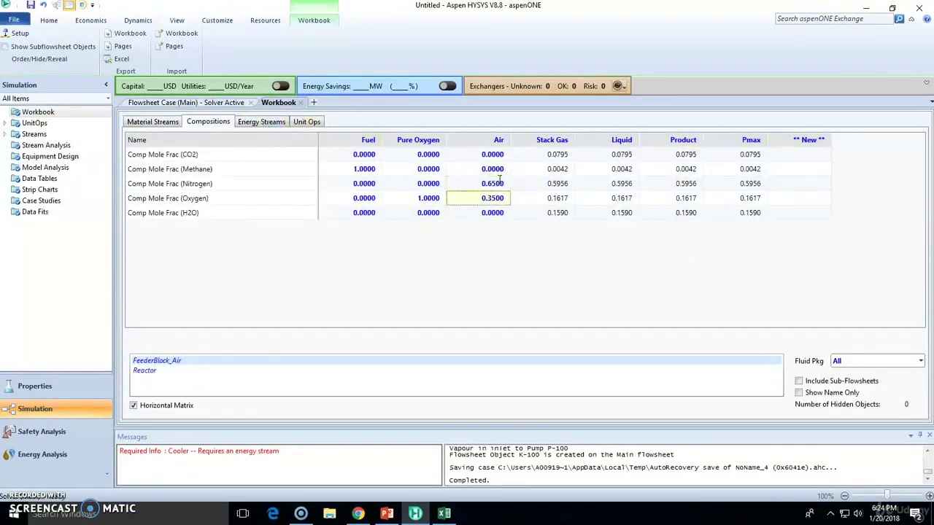
click(446, 187)
text(0.21)
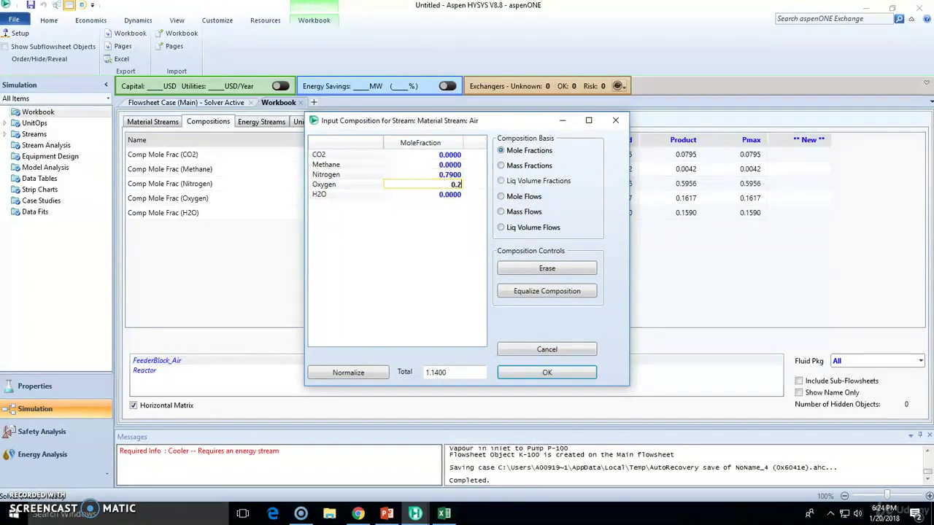
key(Return)
click(546, 372)
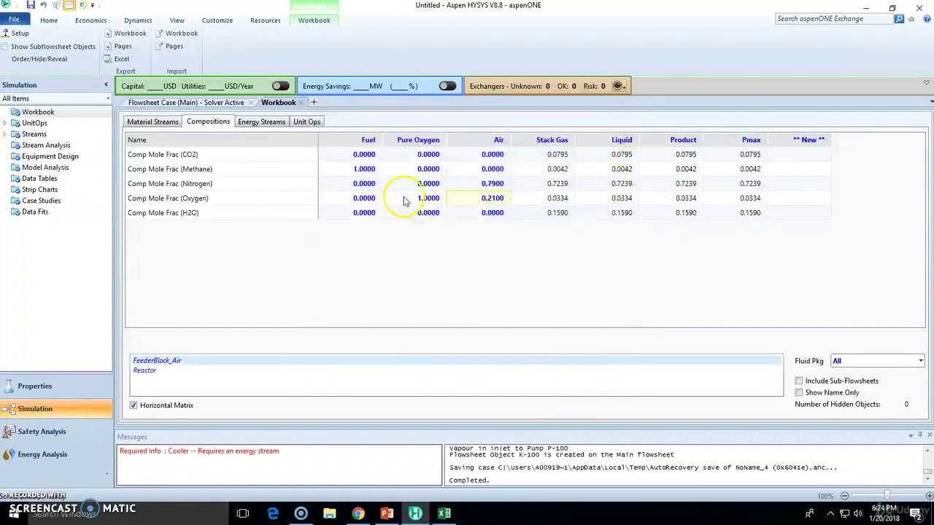
Step: Review the Fuel-to-Pmax composition values, including the Product H2O fraction
drag(367, 152, 541, 275)
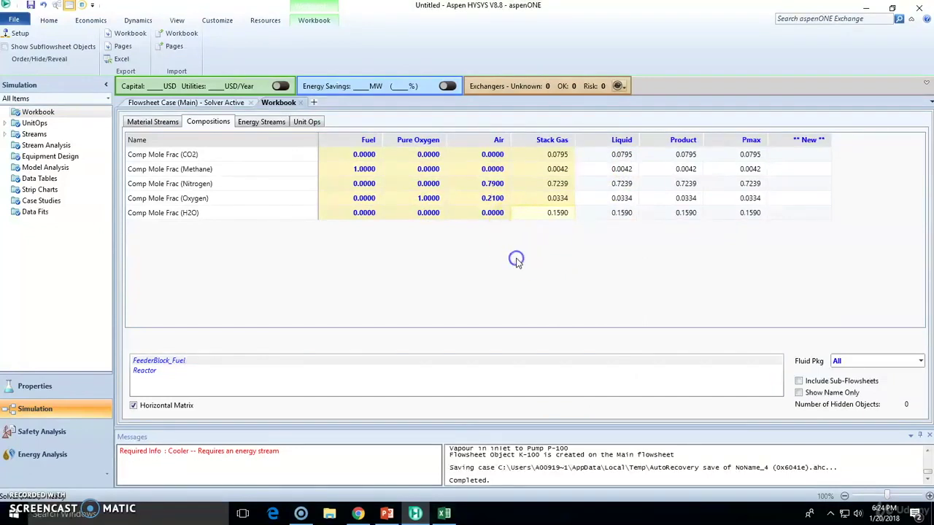
drag(370, 164, 491, 204)
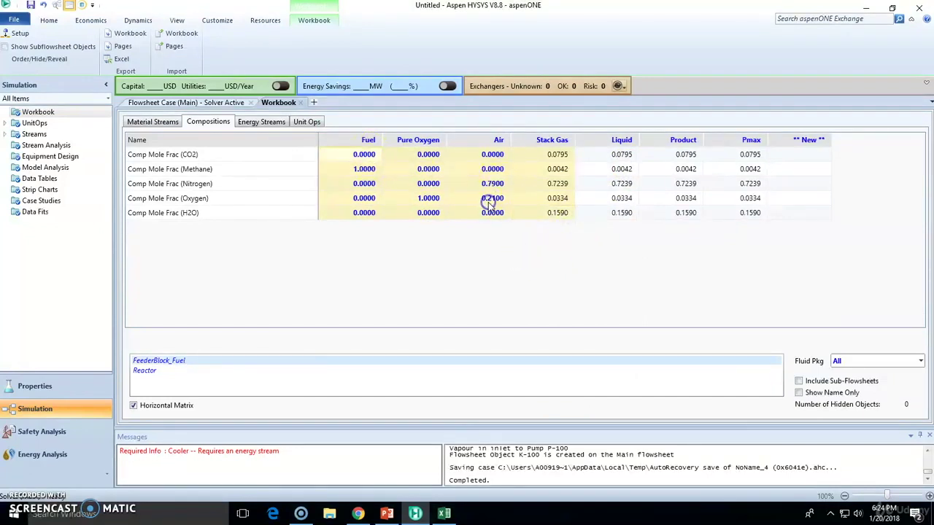
drag(740, 155, 625, 202)
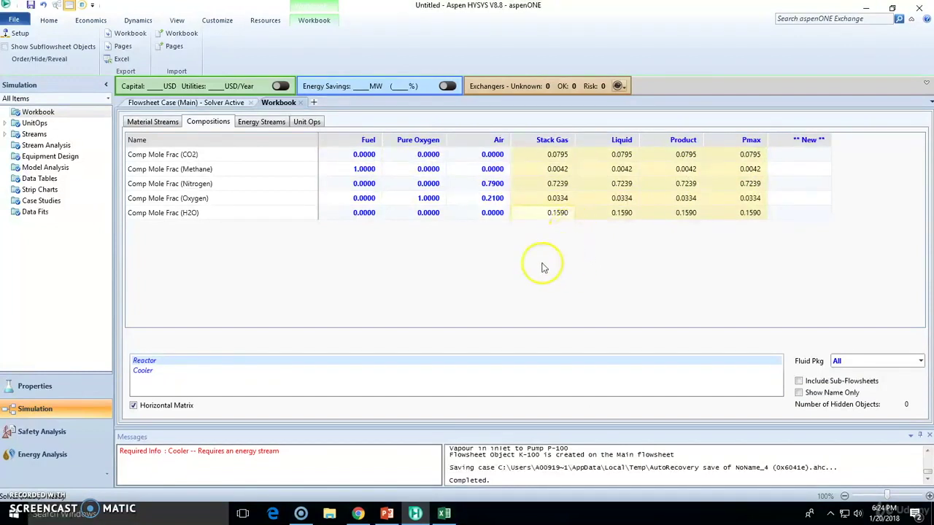
click(684, 277)
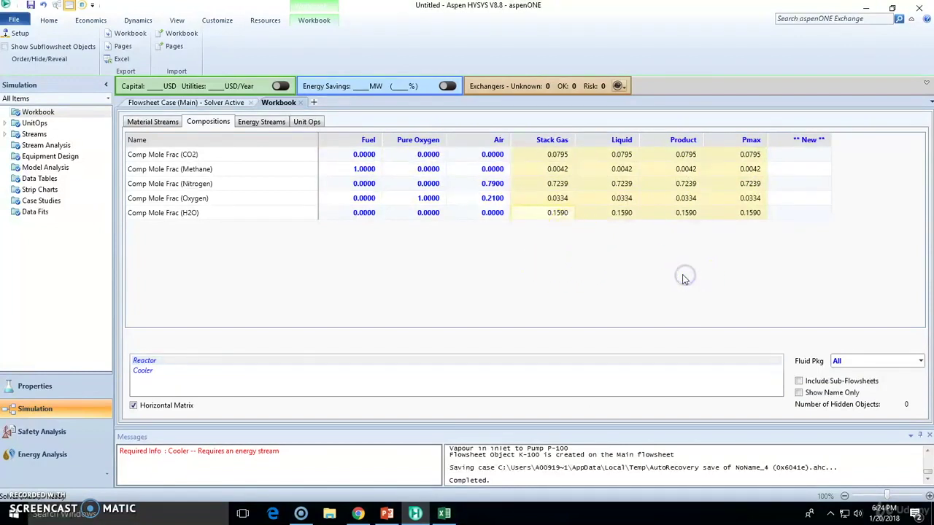
click(682, 213)
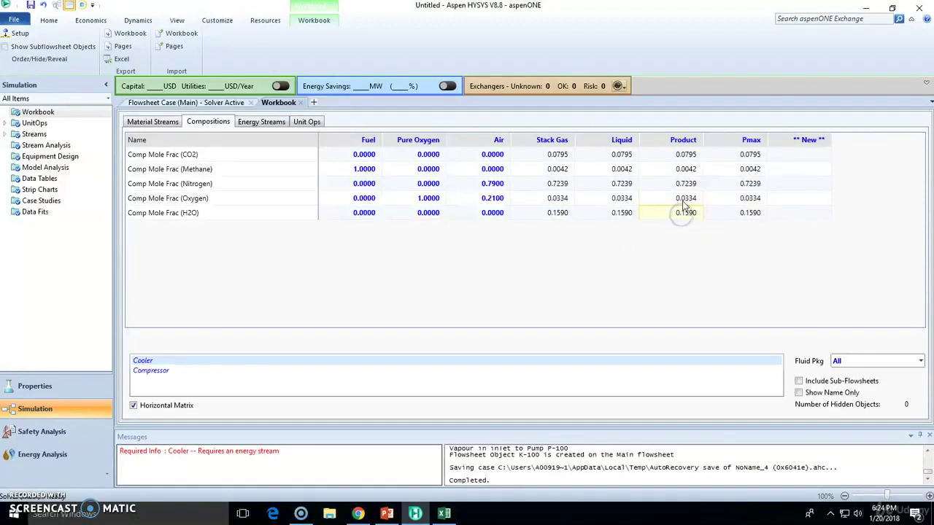
click(269, 124)
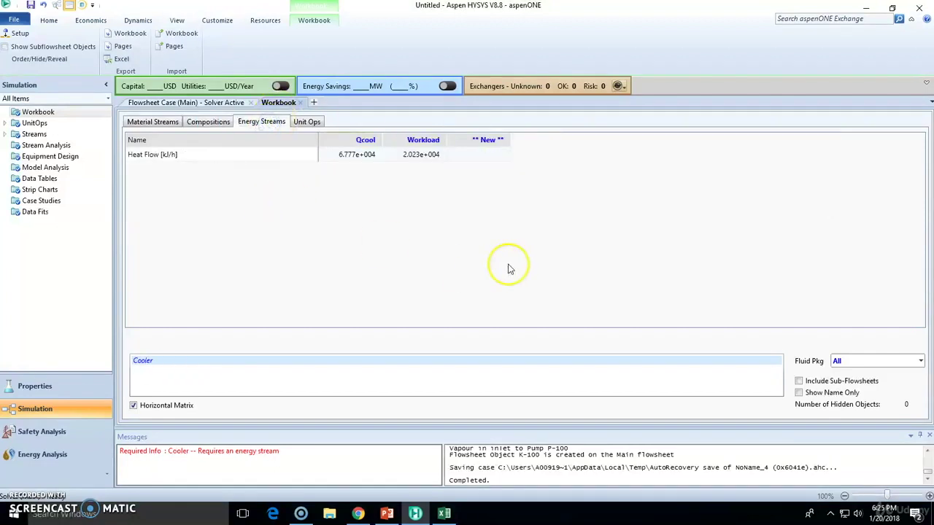
Step: Locate the Workload energy stream on the flowsheet and return to the Workbook
click(212, 103)
click(516, 202)
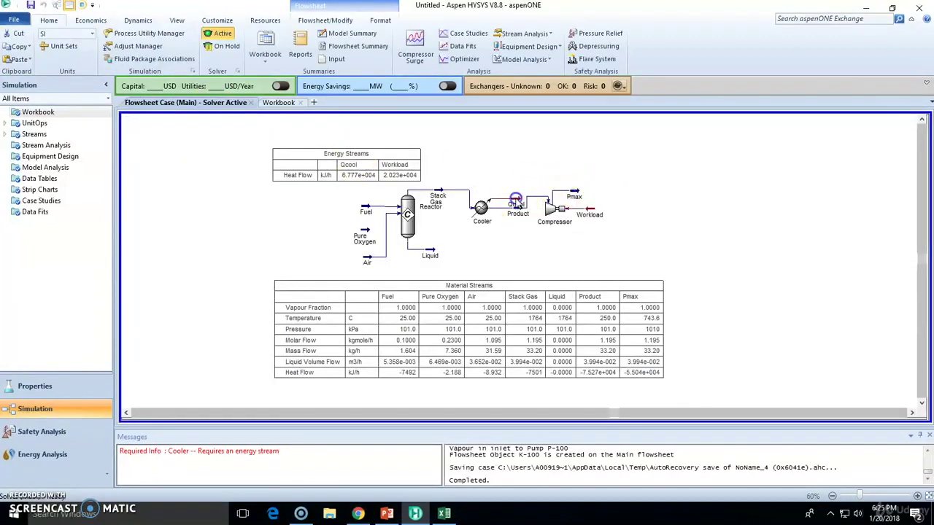
click(591, 213)
click(278, 103)
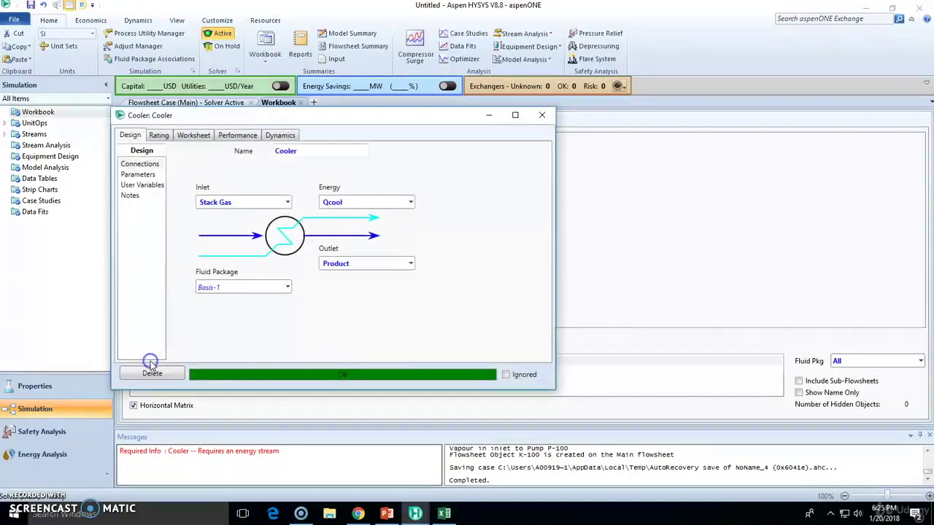
Step: Close the Cooler and Compressor windows and open the Workload stream's properties at 2.023e+004 kJ/h
click(542, 113)
click(403, 156)
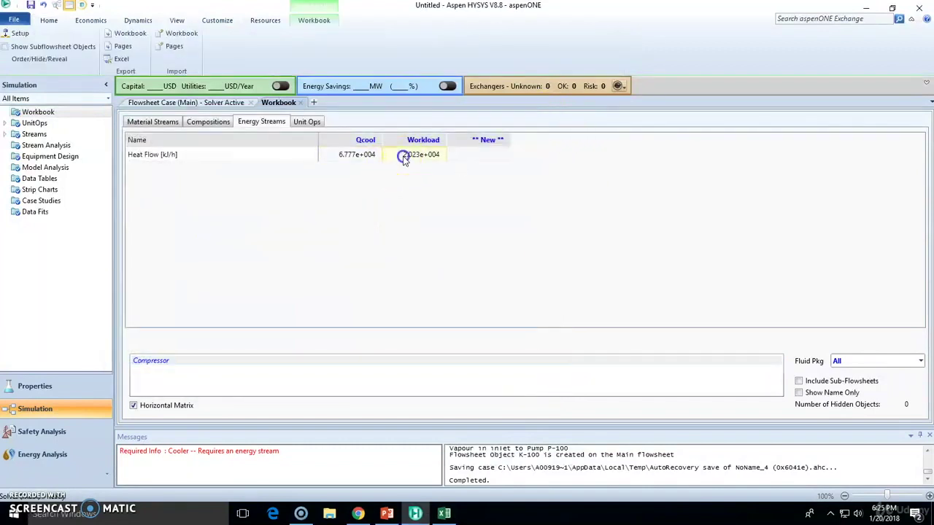
double_click(163, 359)
click(610, 133)
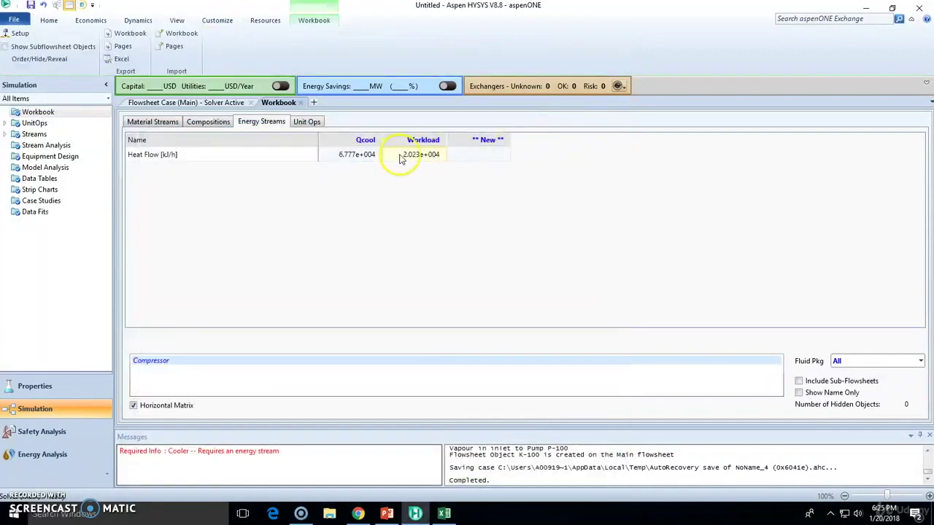
double_click(403, 155)
click(34, 43)
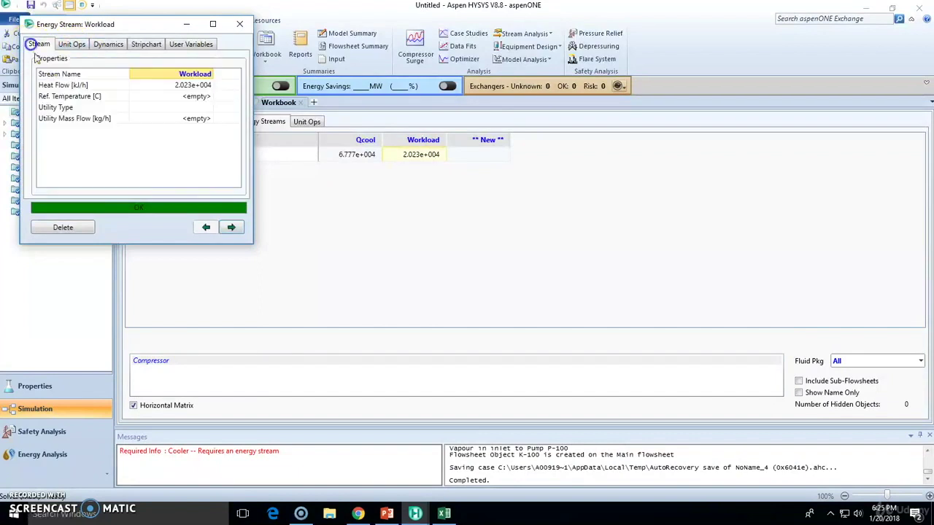
Step: Browse the Workload window's pages, then inspect its Heat Flow and reference temperature values
click(73, 45)
click(107, 45)
click(140, 45)
click(188, 45)
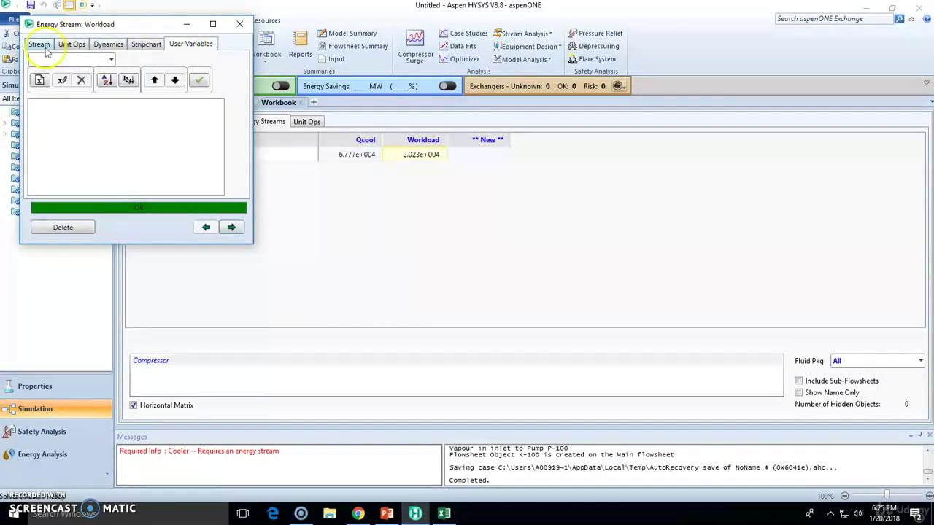
click(40, 45)
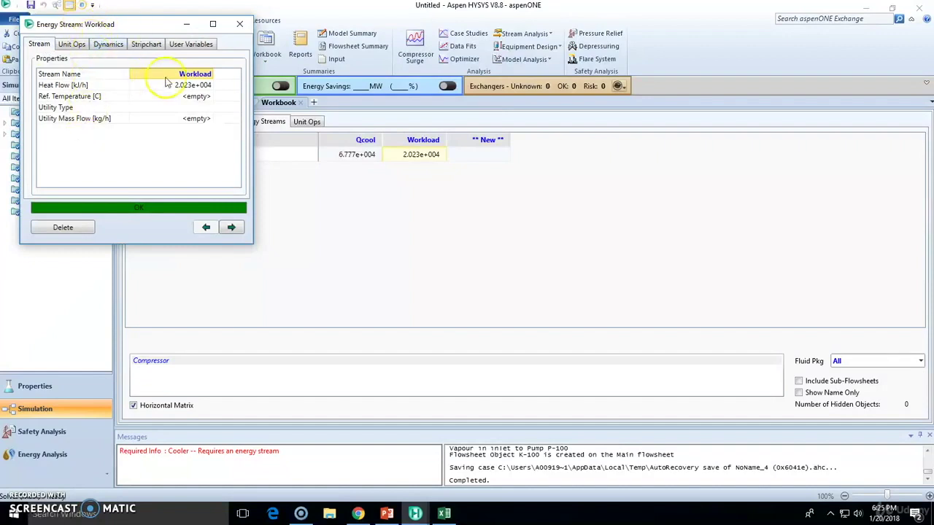
click(192, 85)
click(181, 96)
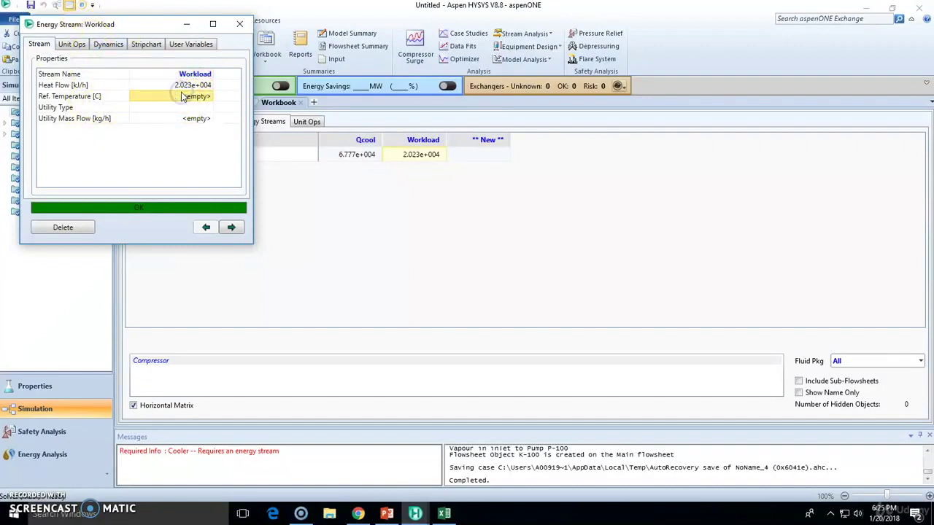
click(197, 98)
Step: Review the connected unit operation, heating method, stripchart and user variables, then close the window
click(68, 45)
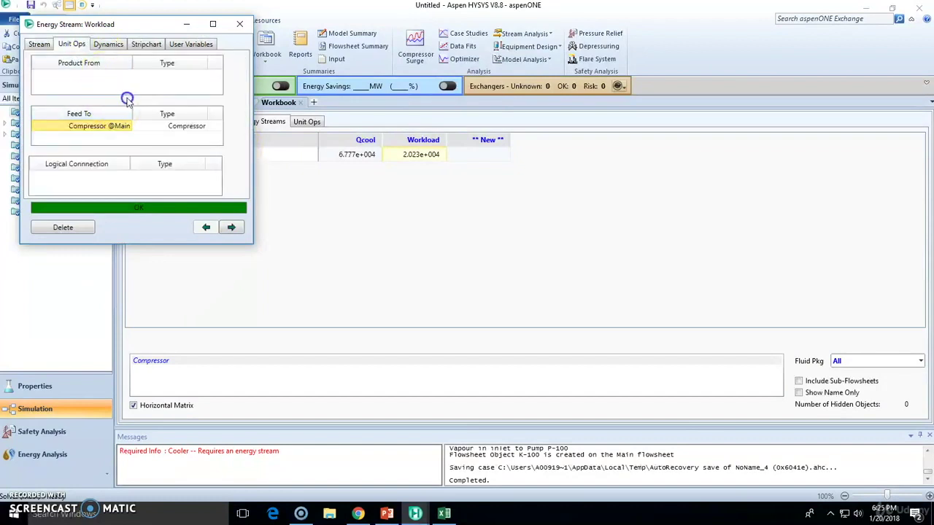
click(86, 130)
click(108, 45)
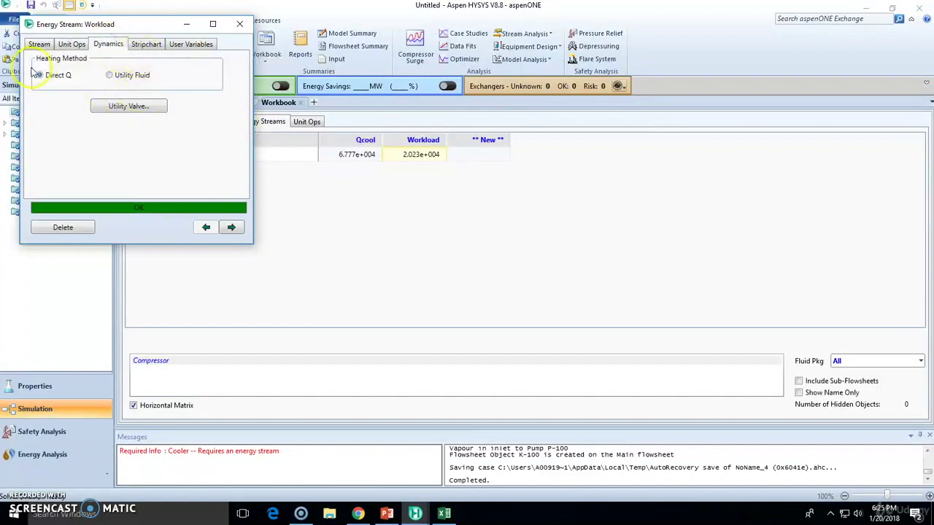
click(143, 46)
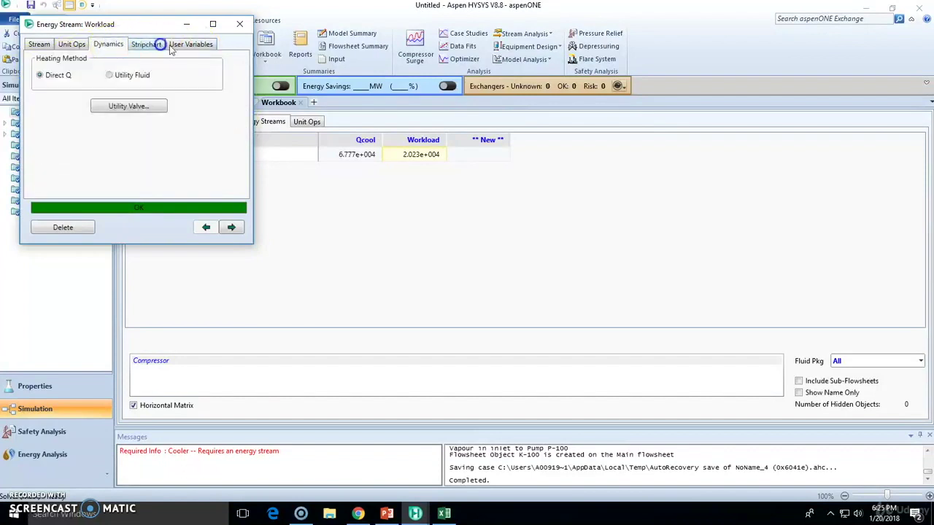
click(187, 43)
click(239, 24)
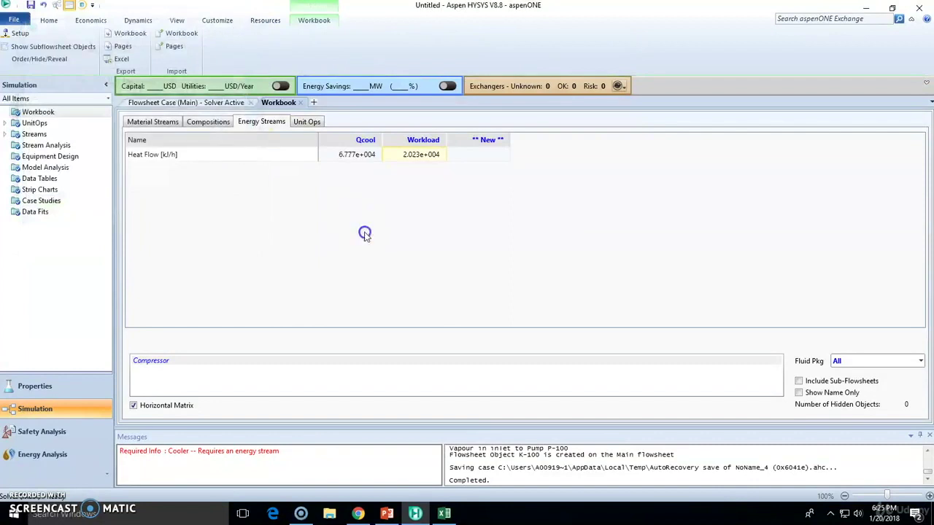
Step: On the Unit Ops sheet, inspect the Reactor, Cooler and Compressor types and their inlet/outlet streams
click(306, 121)
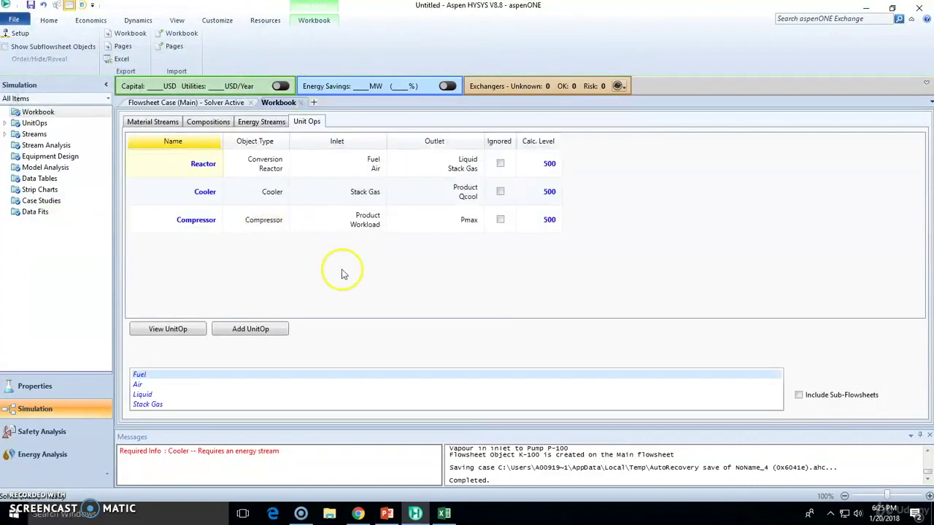
click(198, 165)
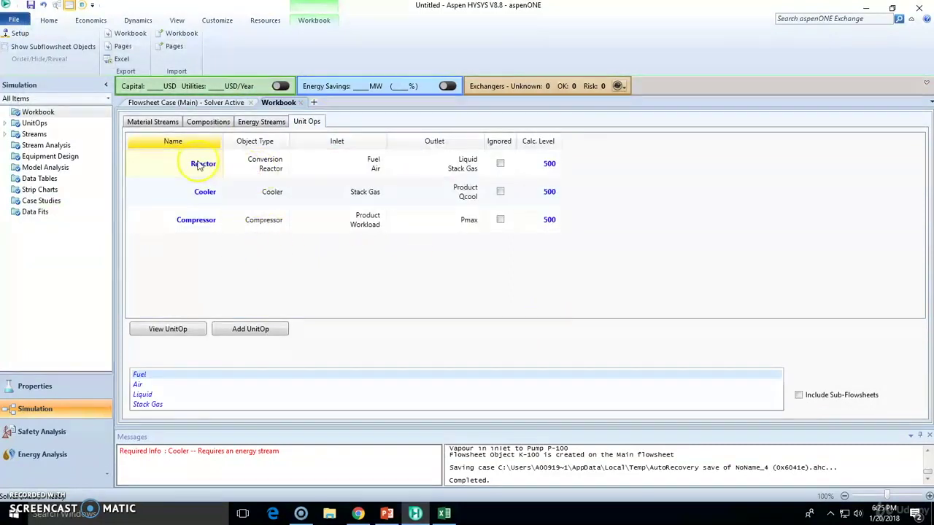
click(251, 161)
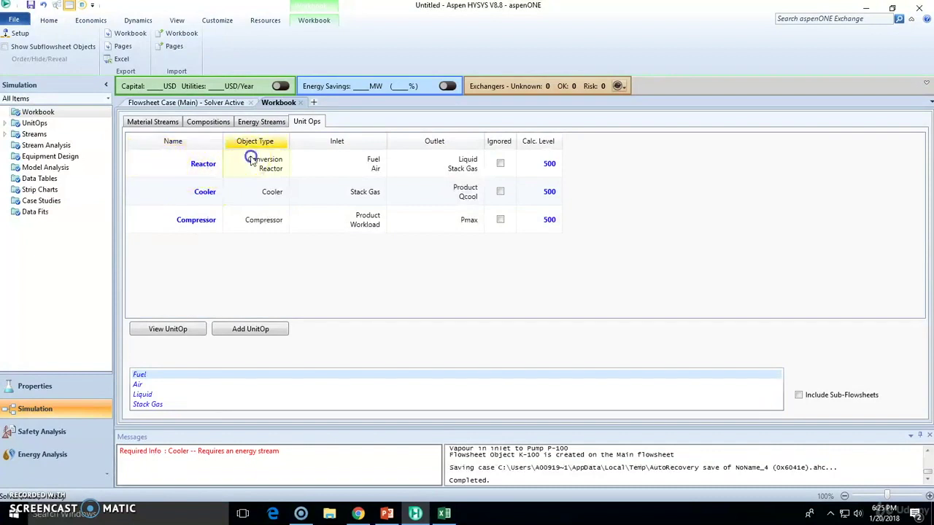
click(269, 191)
click(271, 220)
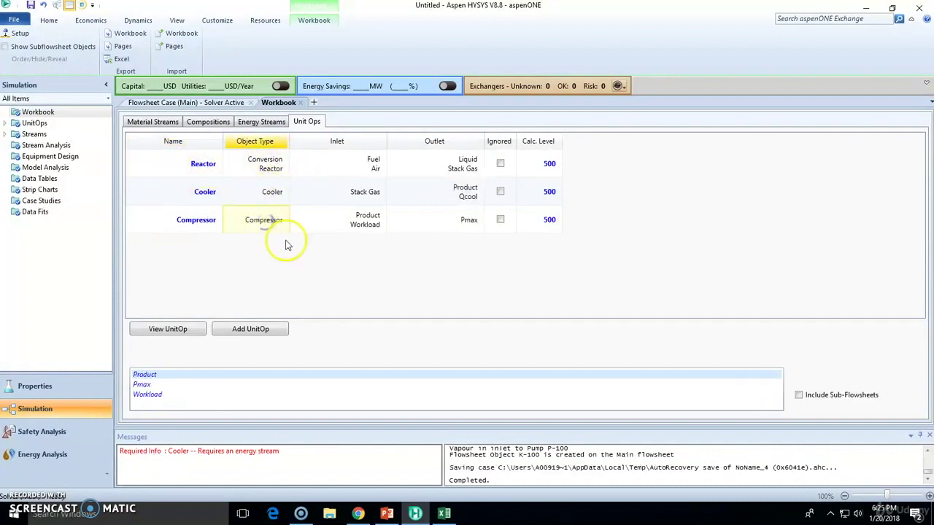
click(351, 170)
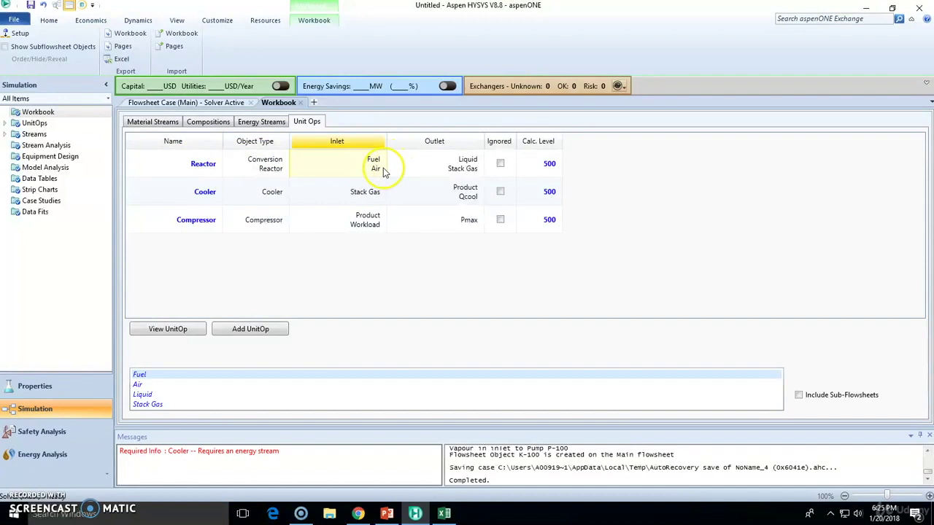
click(470, 166)
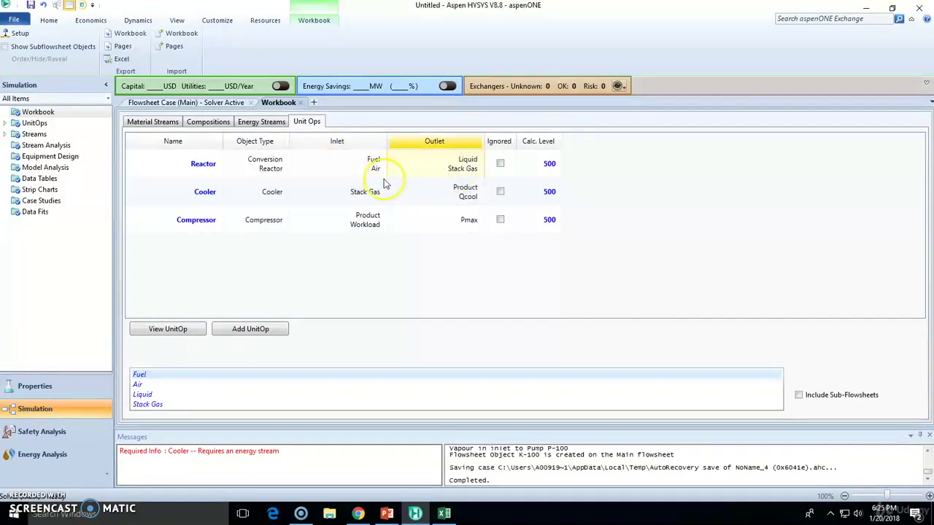
click(347, 193)
click(458, 193)
double_click(364, 172)
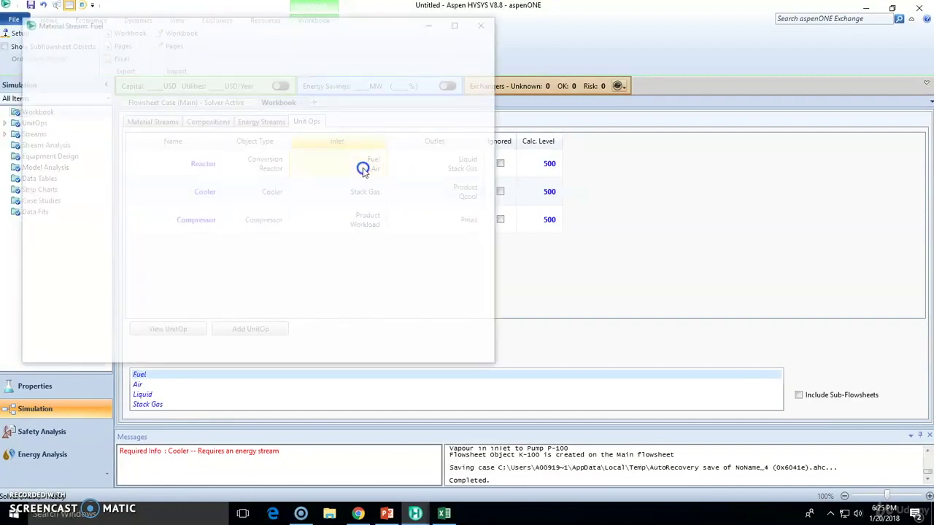
click(80, 45)
click(130, 44)
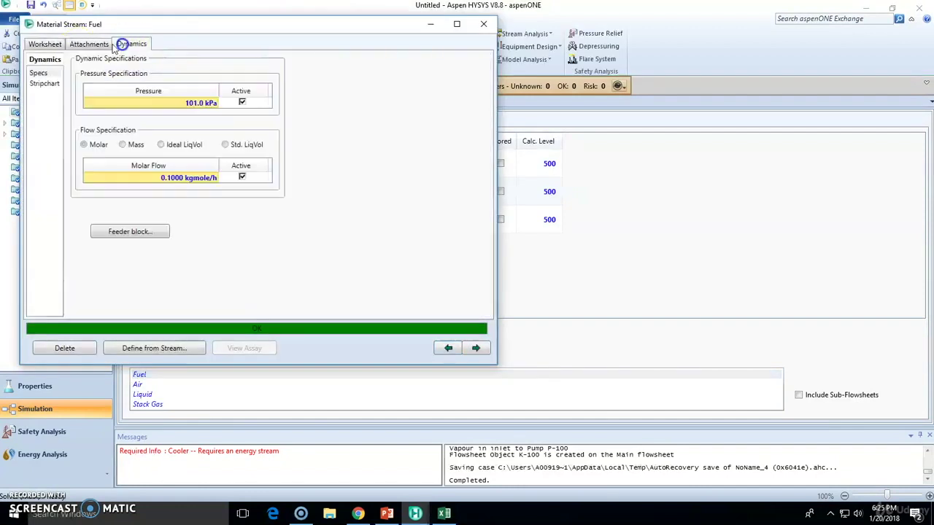
click(45, 44)
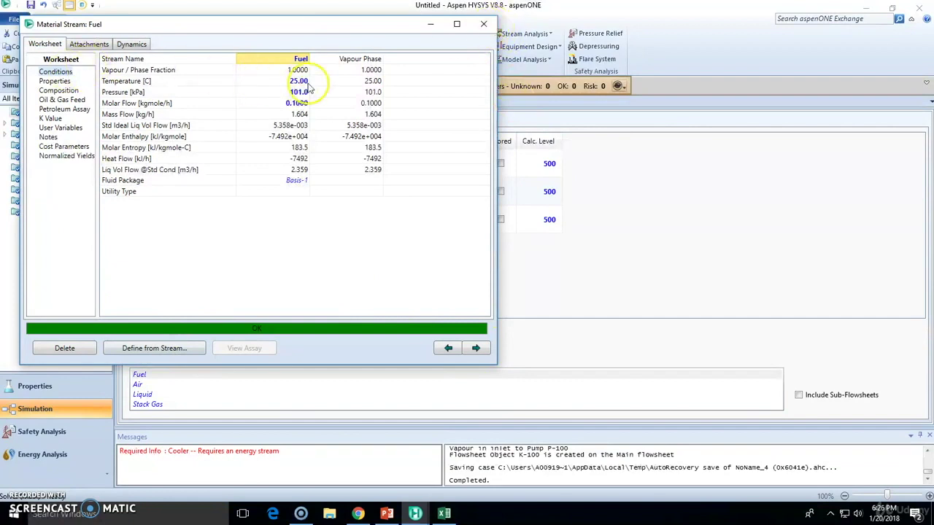
drag(309, 83, 300, 115)
click(59, 90)
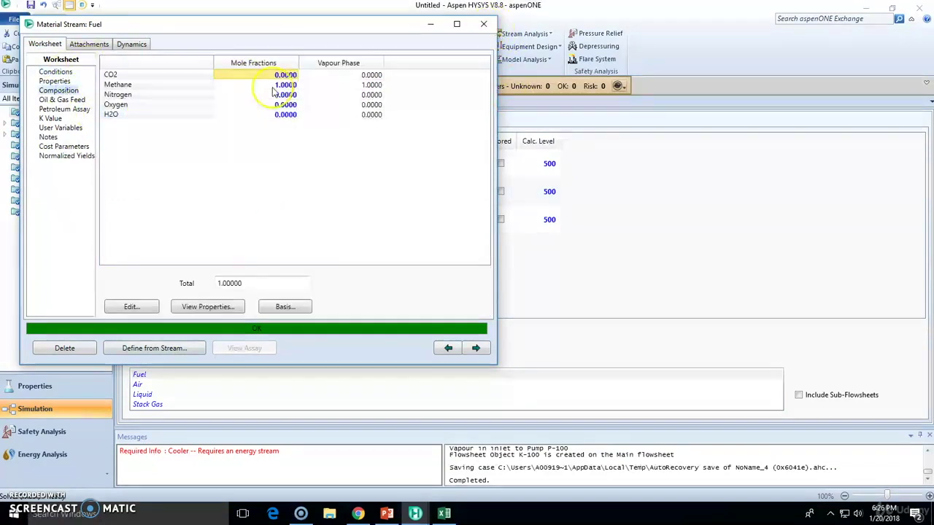
click(483, 24)
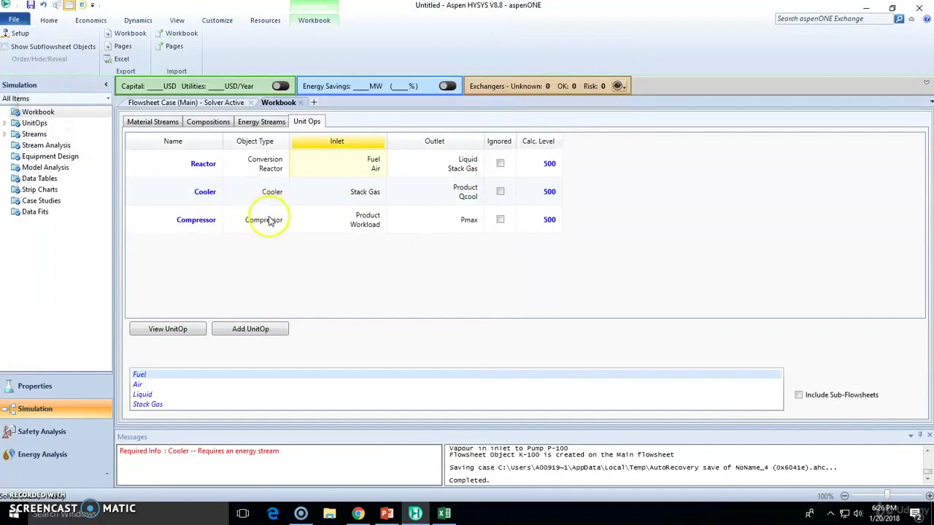
Step: Inspect the Cooler's Stack Gas inlet and view, then close, the Qcool and Product stream details
click(362, 197)
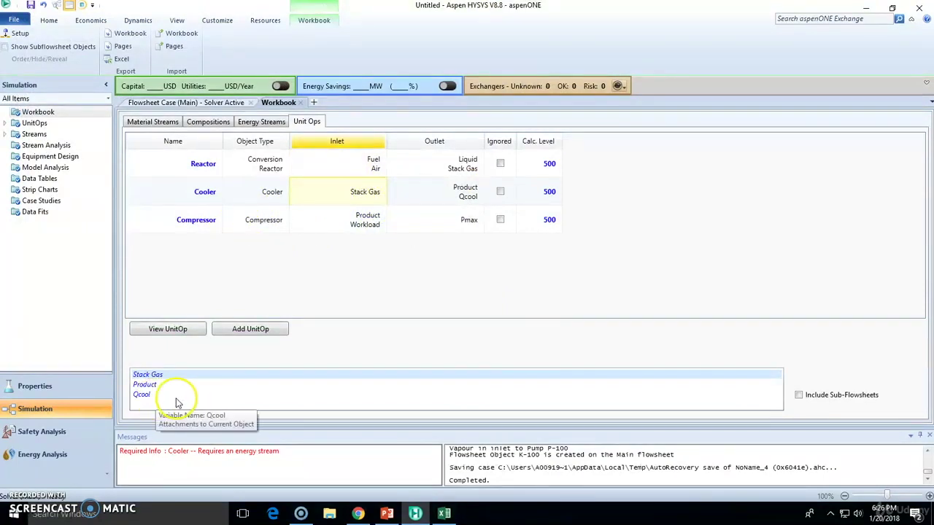
click(144, 395)
double_click(144, 395)
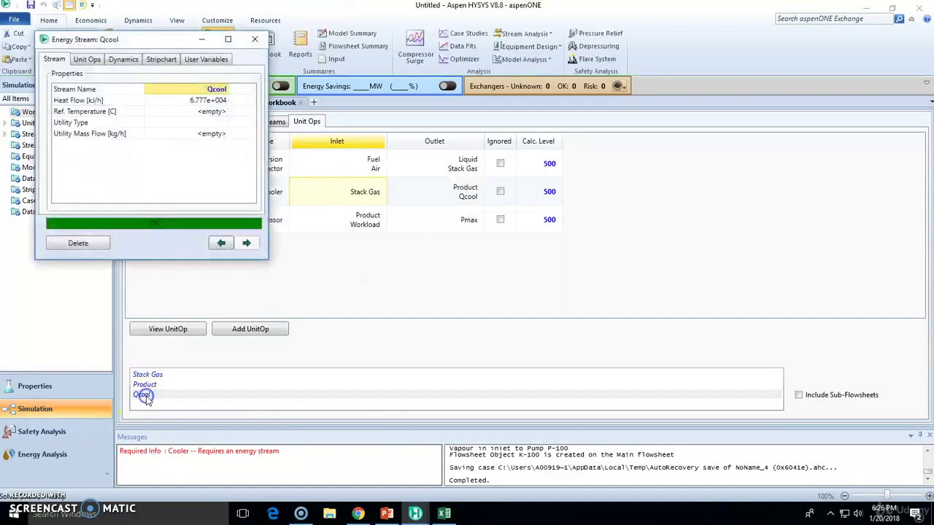
click(255, 38)
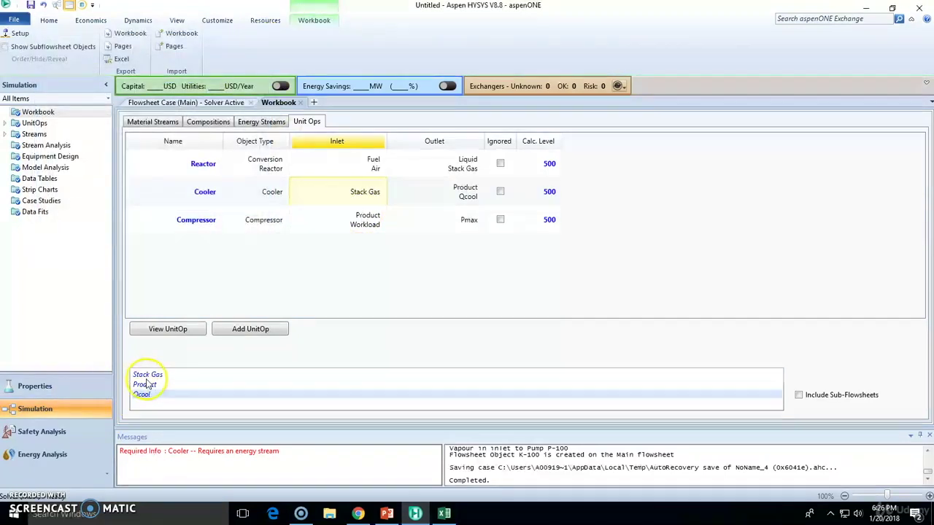
double_click(144, 385)
click(509, 52)
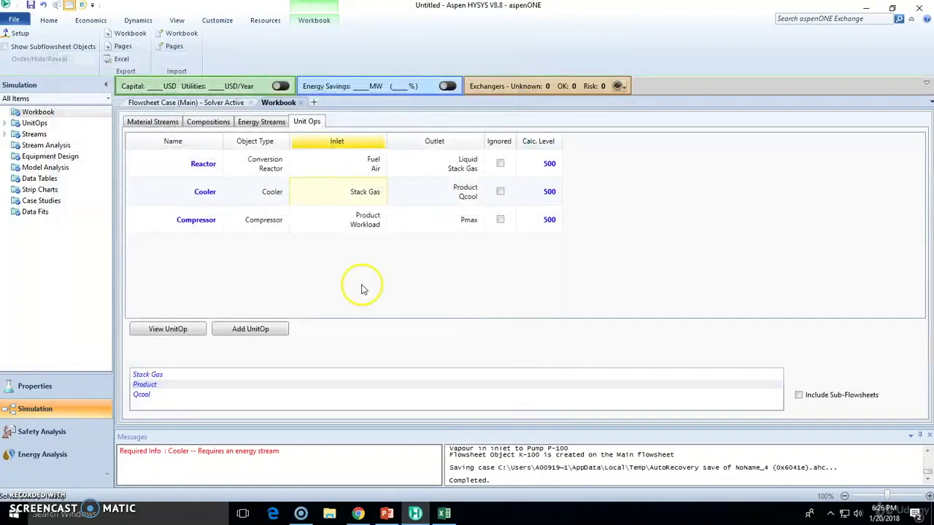
Step: Check the Compressor's Pmax outlet, cycle the Workbook tables, and return to the flowsheet
click(265, 228)
click(420, 212)
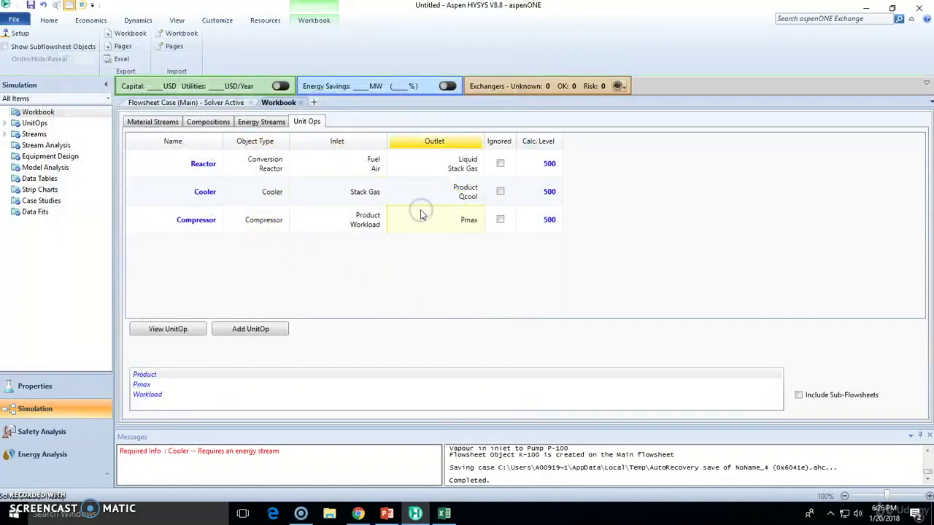
click(263, 121)
click(209, 122)
click(159, 122)
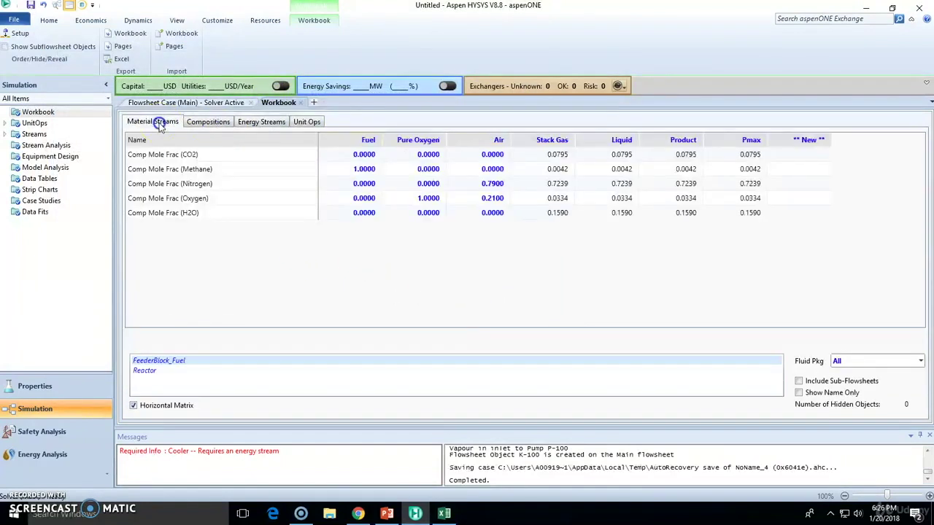
click(188, 103)
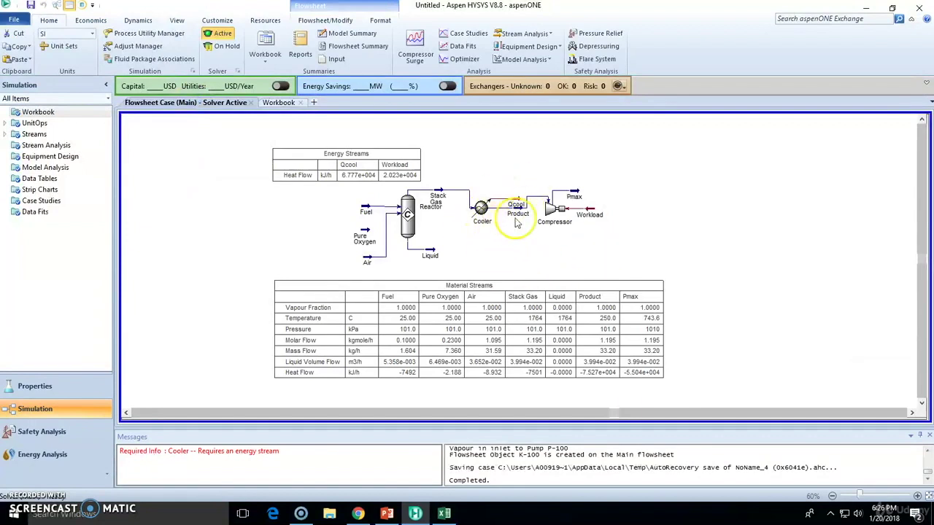
Step: Box-select the Cooler, Compressor and Qcool, Product, Pmax, Workload streams and delete all 6 items
click(461, 155)
drag(462, 155, 642, 247)
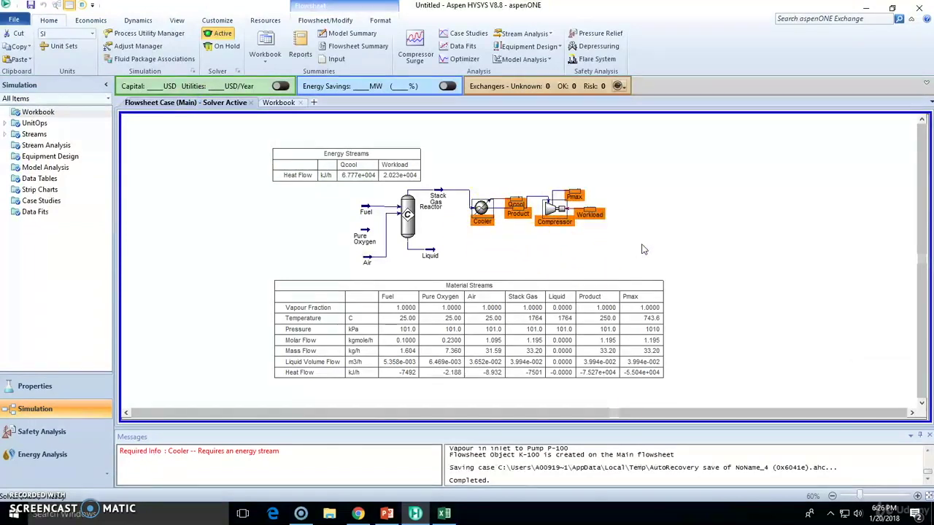
key(Delete)
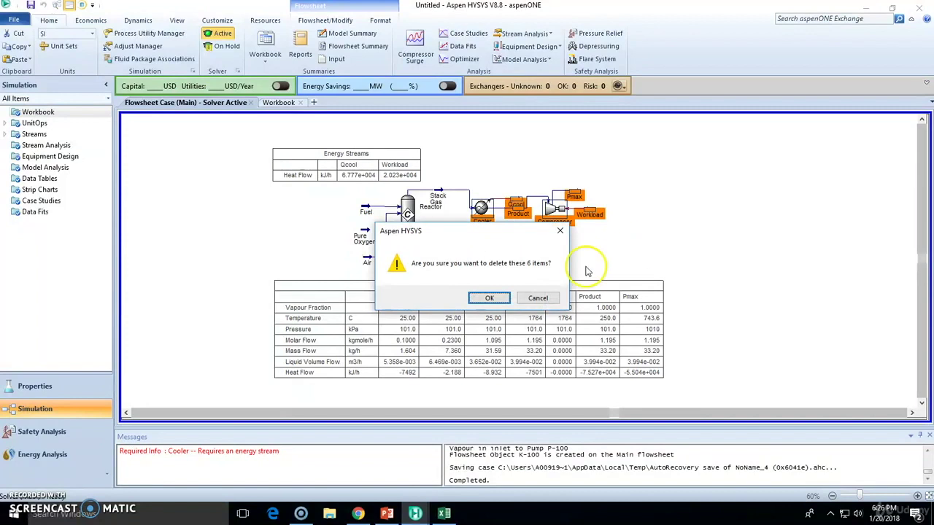
click(485, 296)
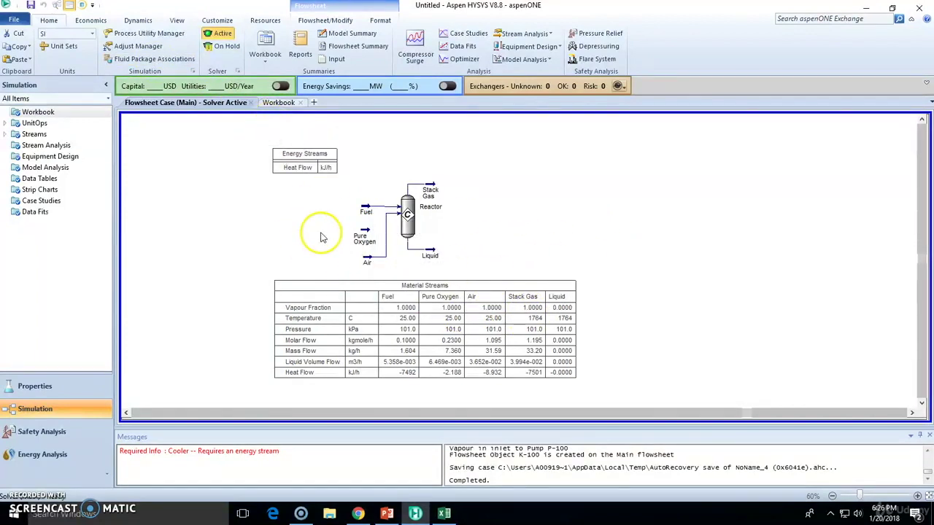
Step: In the Workbook, check the Compositions, the empty Energy Streams table and Unit Ops listing only Reactor
click(281, 103)
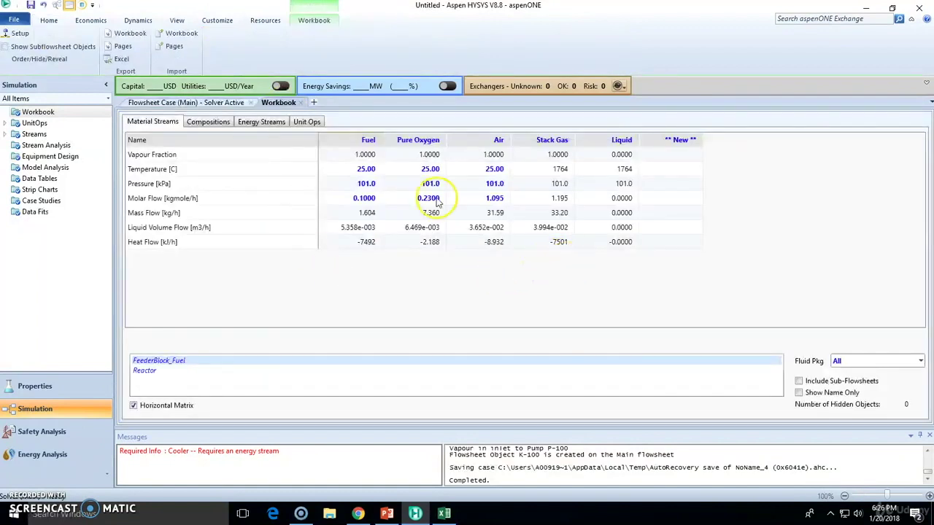
click(211, 122)
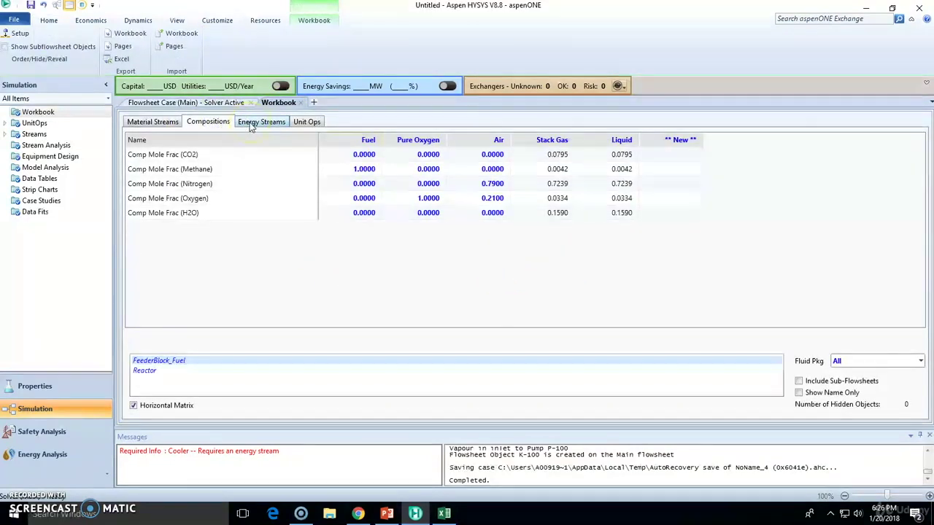
click(251, 123)
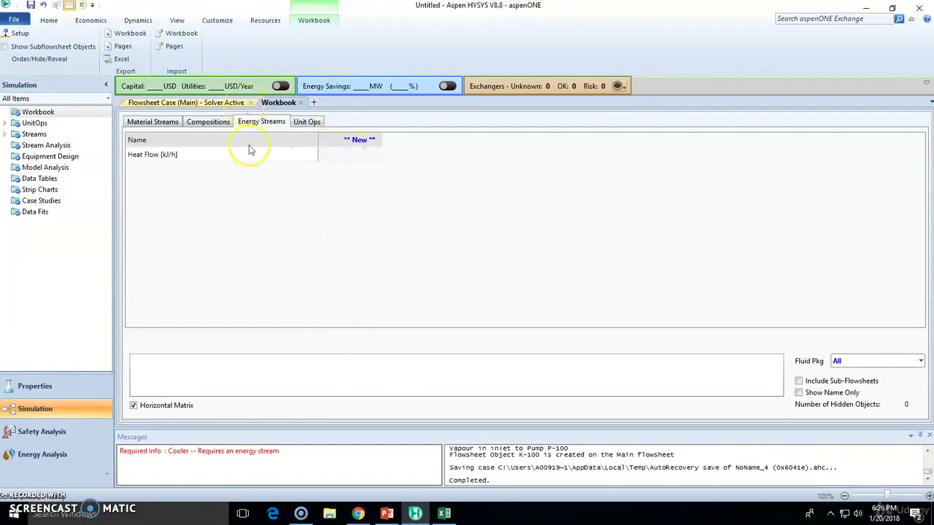
click(299, 124)
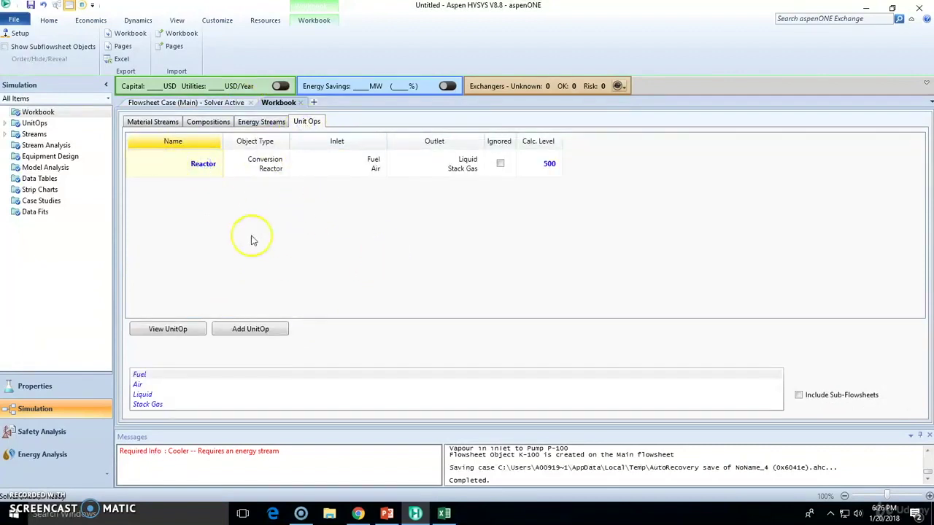
Step: Recheck the empty Energy Streams table and highlight the remaining Stack Gas, Liquid and material stream values
click(264, 122)
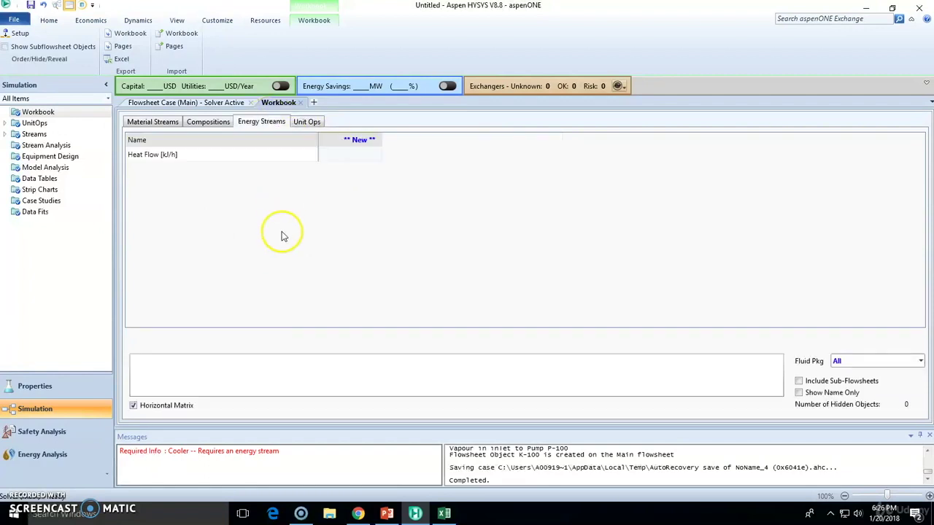
click(206, 122)
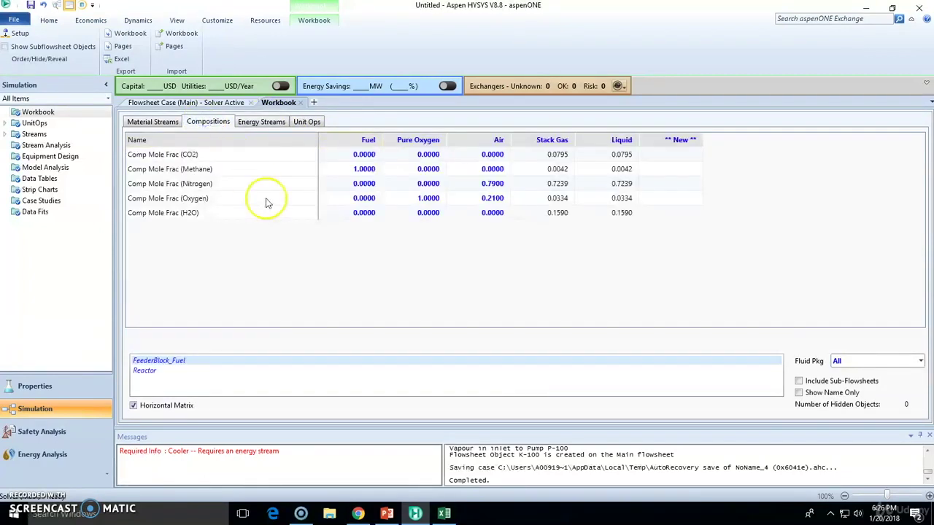
drag(543, 155, 614, 219)
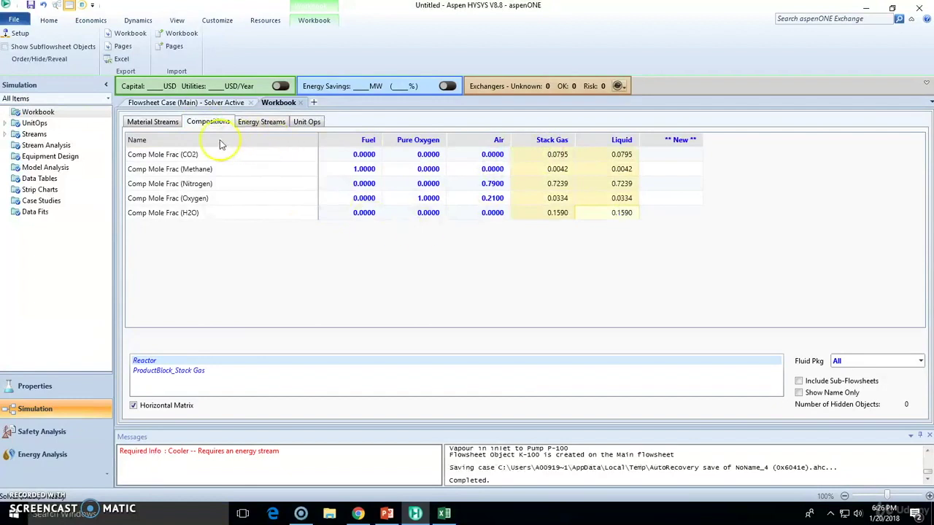
click(150, 121)
drag(368, 155, 613, 243)
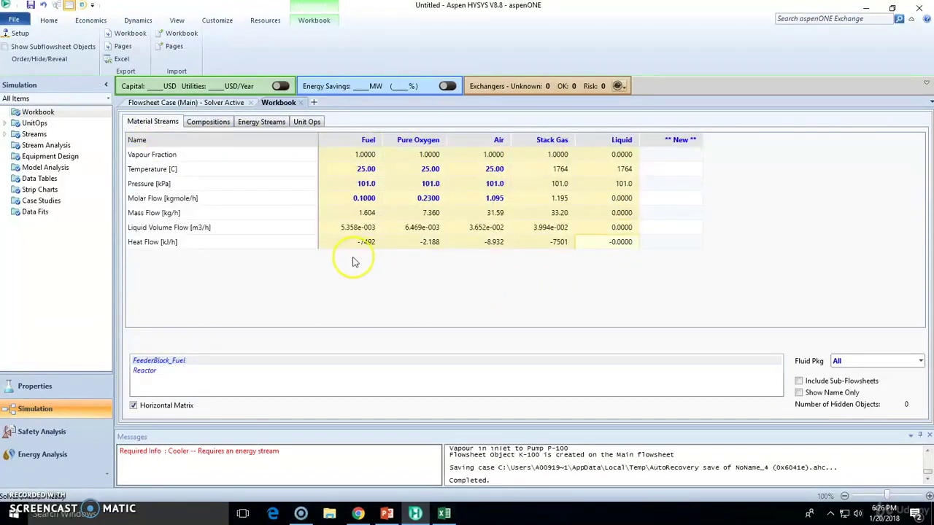
Step: Back on the Flowsheet Case (Main), zoom out and box-select the reactor diagram, then clear the selection
click(167, 103)
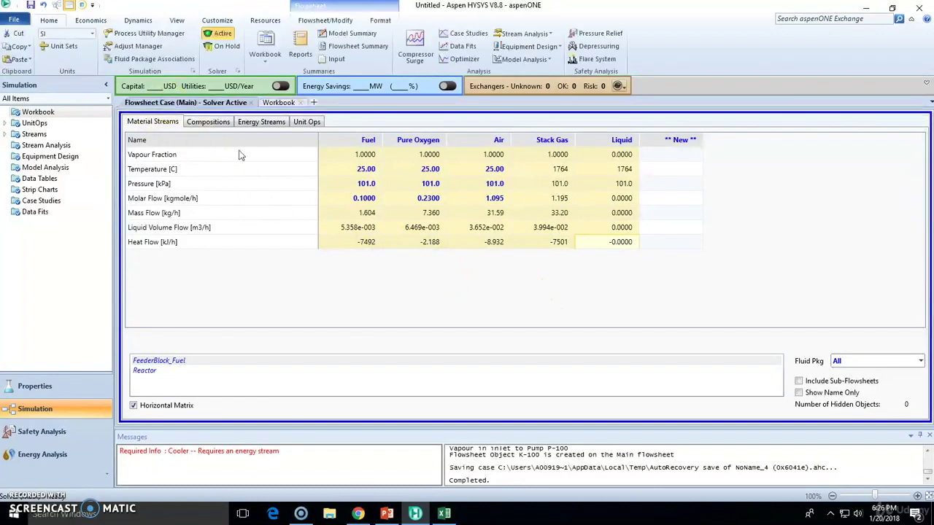
scroll(613, 315, down, 2)
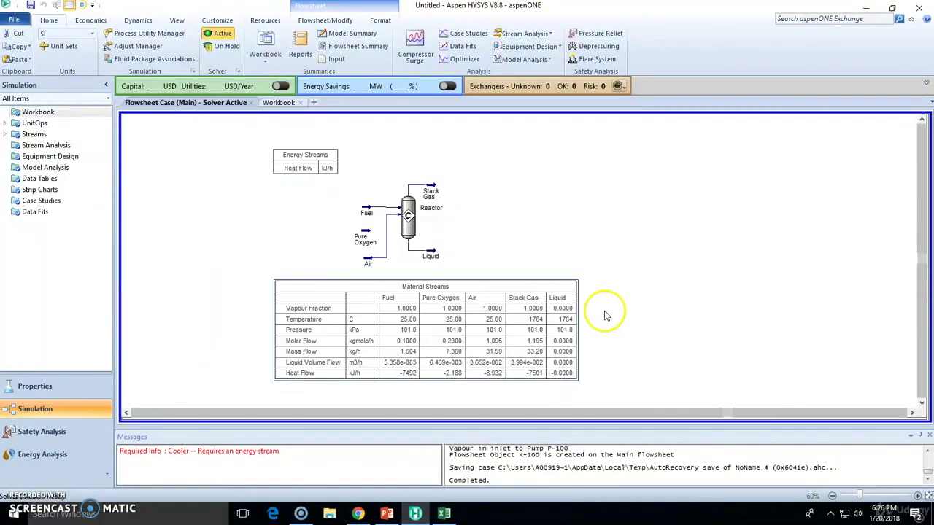
drag(354, 175, 469, 284)
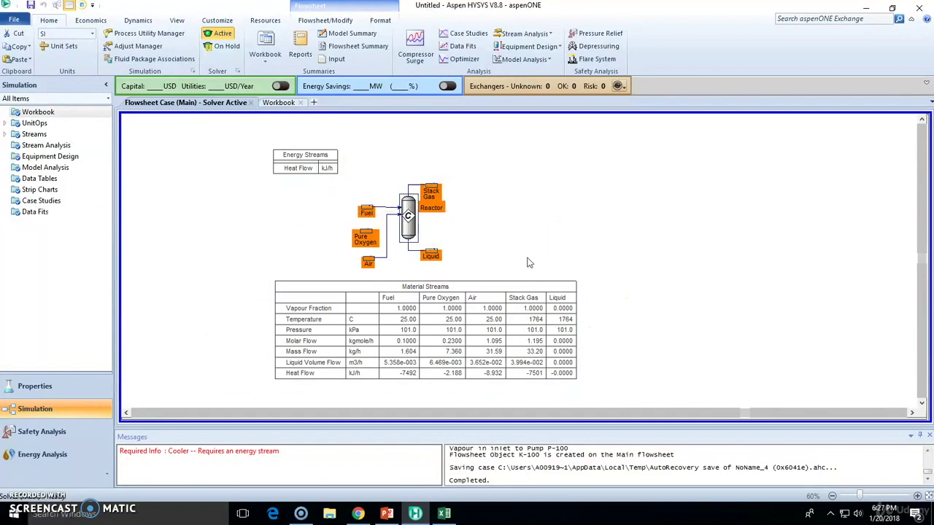
click(579, 238)
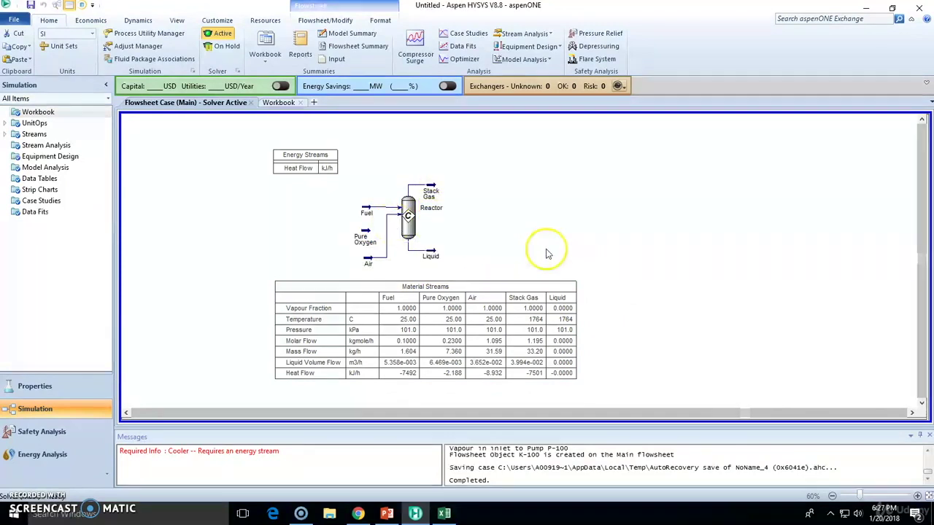